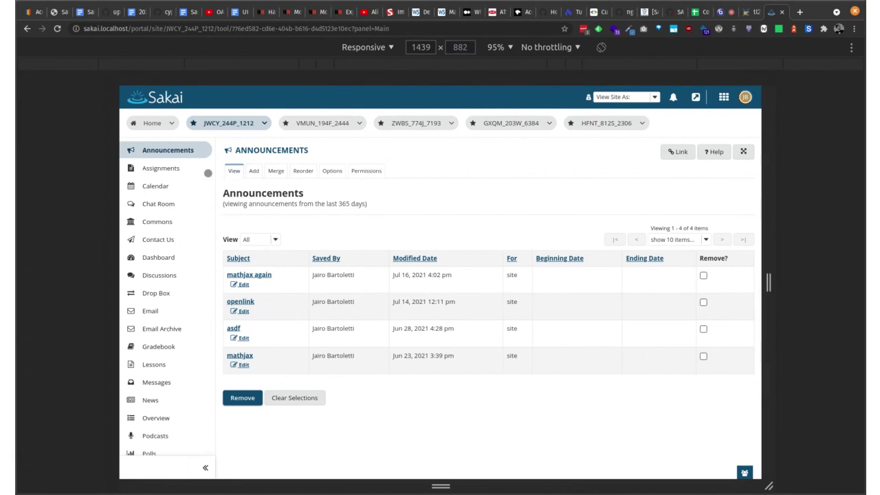
Start a new announcement and expand the body editor's toolbar to show its full set of tools
left_click(254, 171)
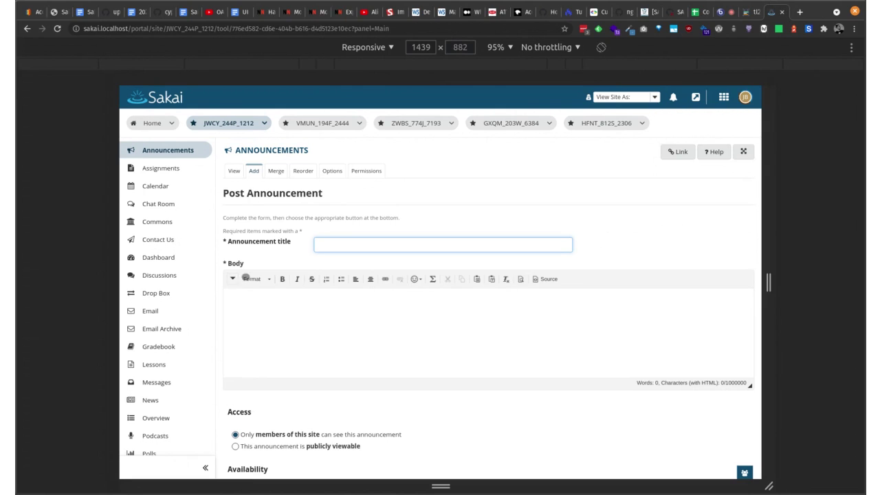
left_click(233, 277)
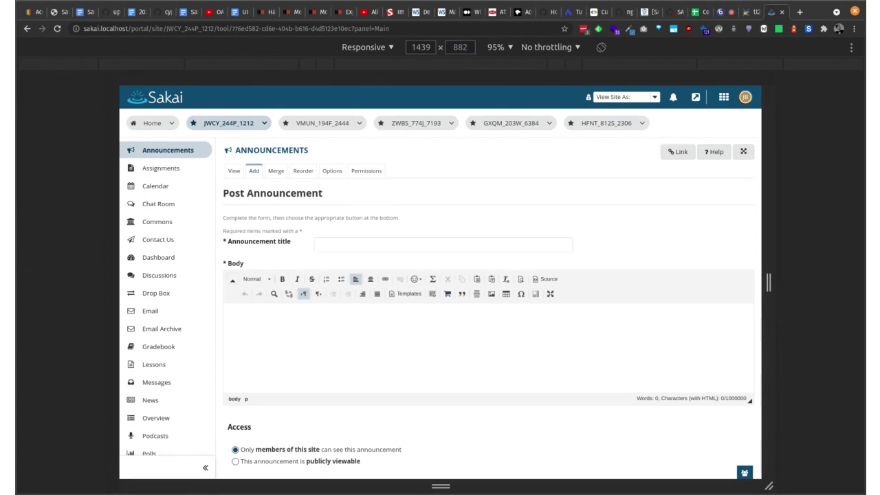
left_click(231, 278)
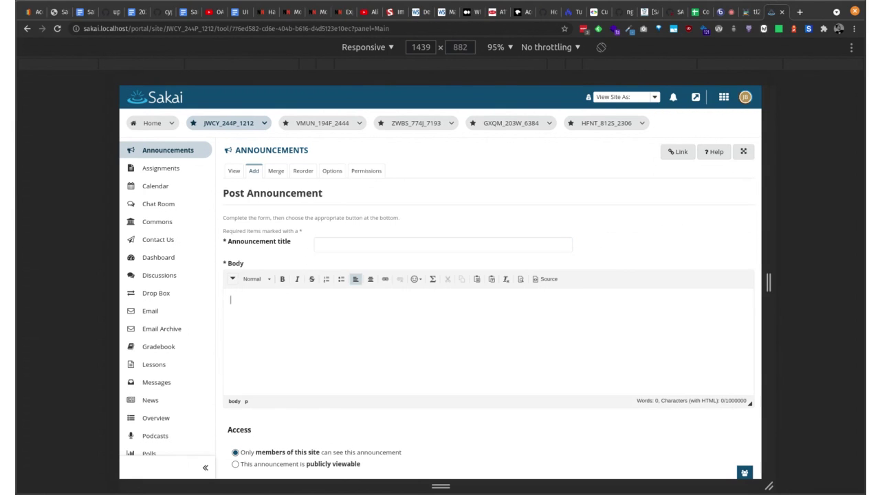
left_click(233, 279)
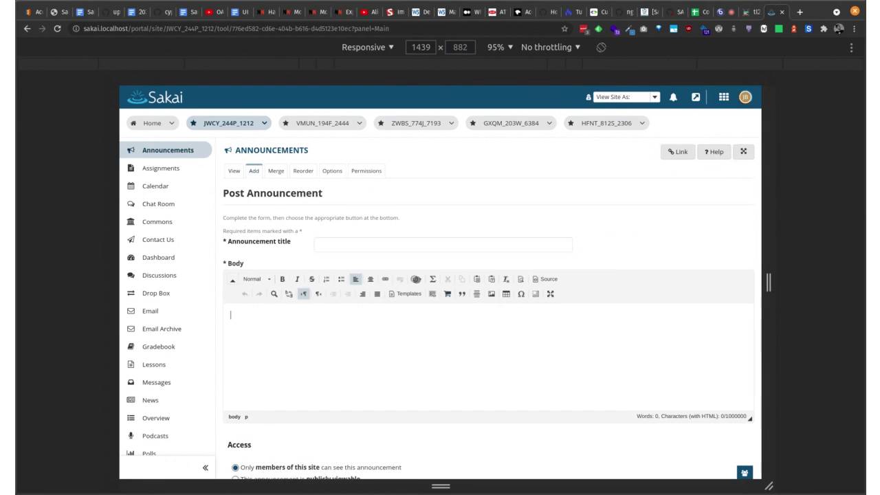
Look through the Activities category of the body editor's emoji picker and close the picker
left_click(414, 279)
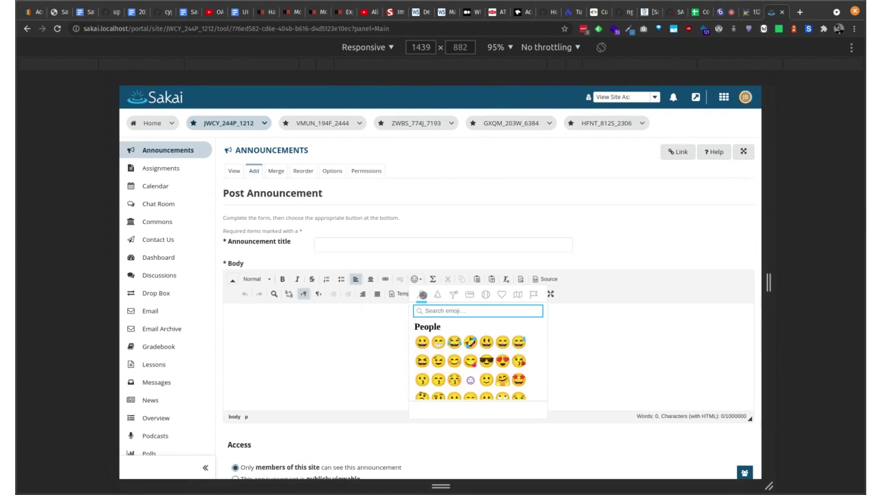
left_click(485, 294)
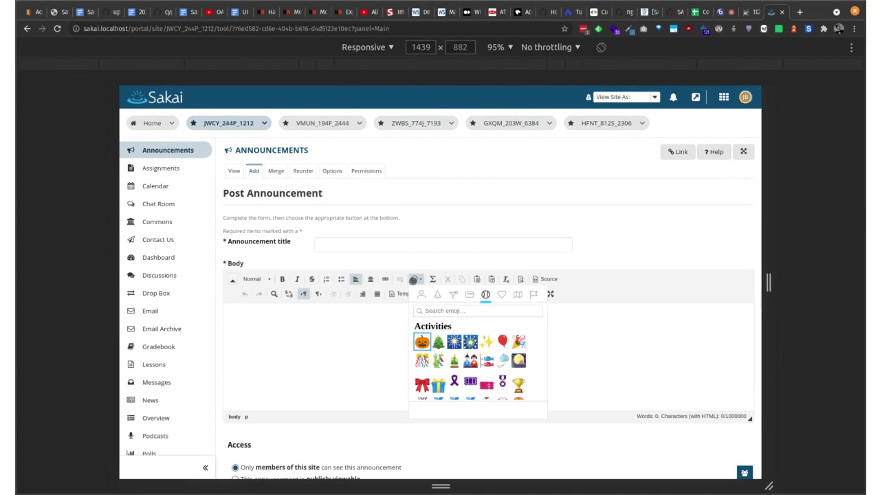
left_click(414, 280)
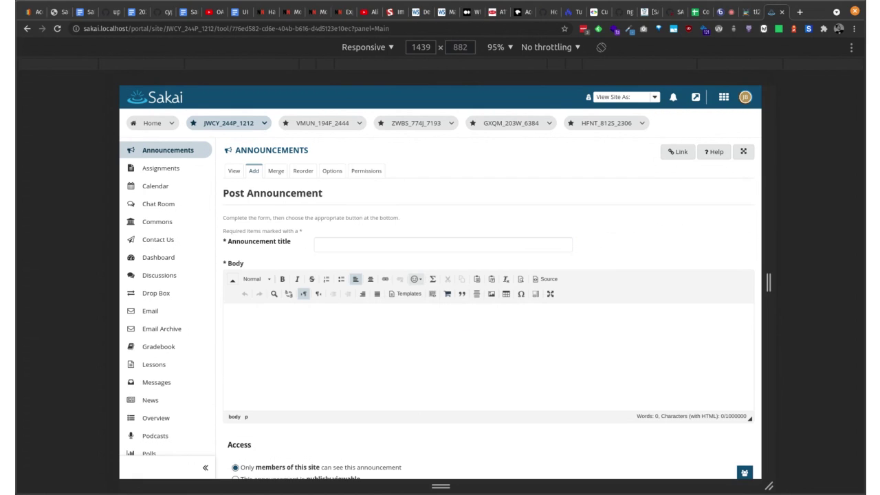
Enter the TeX expression "$$\frac{1}{2}$$" in the announcement body
left_click(406, 320)
type("$$")
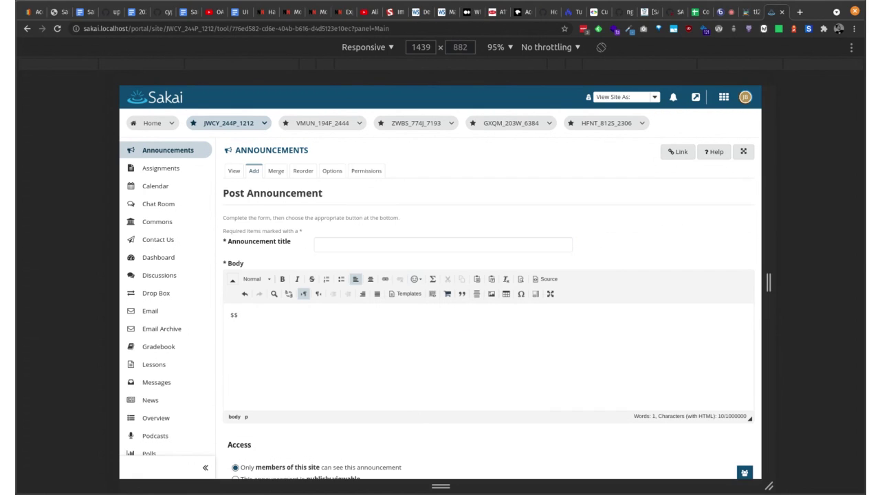
type("\frac{1}{2}$$")
Insert a TeX math formula after the expression, changing the sample quadratic formula's denominator to 4a
left_click(433, 280)
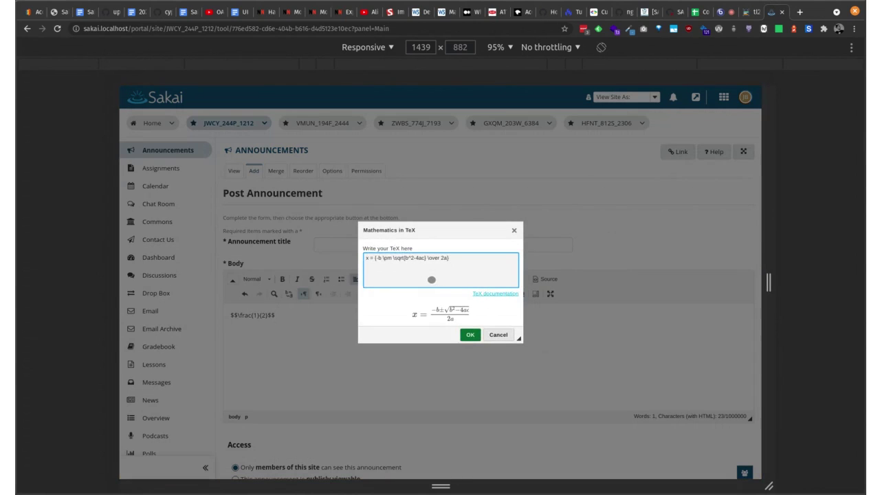
left_click(438, 265)
key("BackSpace")
type("4")
key("Left")
key("BackSpace")
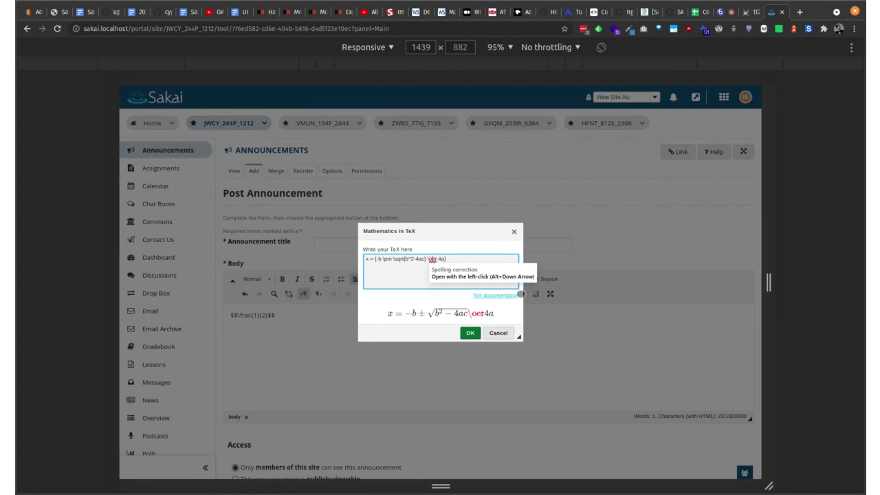
type("v")
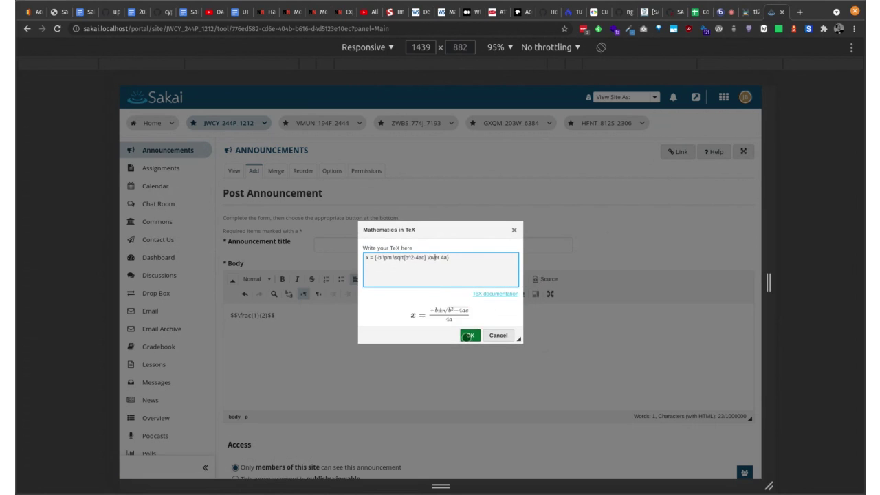
left_click(470, 336)
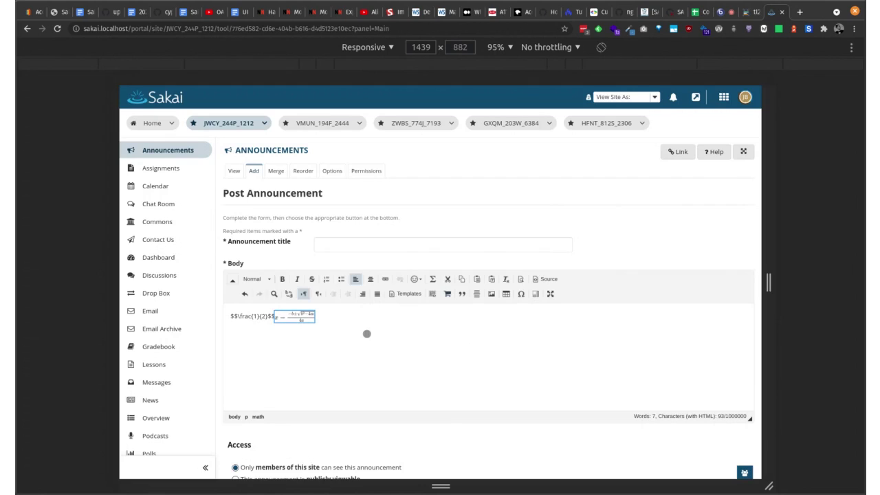
Put the quadratic formula on a new line preceded by "this is inline mathjax" and ignore the spelling flag on "mathjax"
left_click(265, 315)
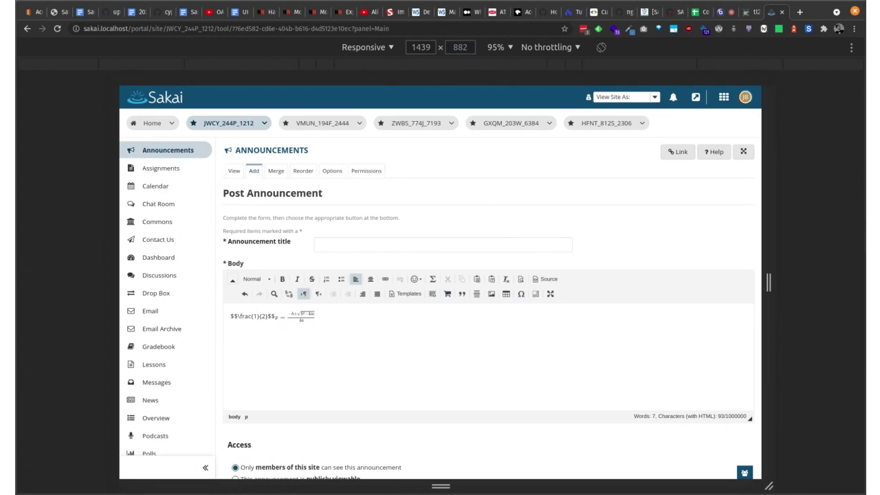
key("Return")
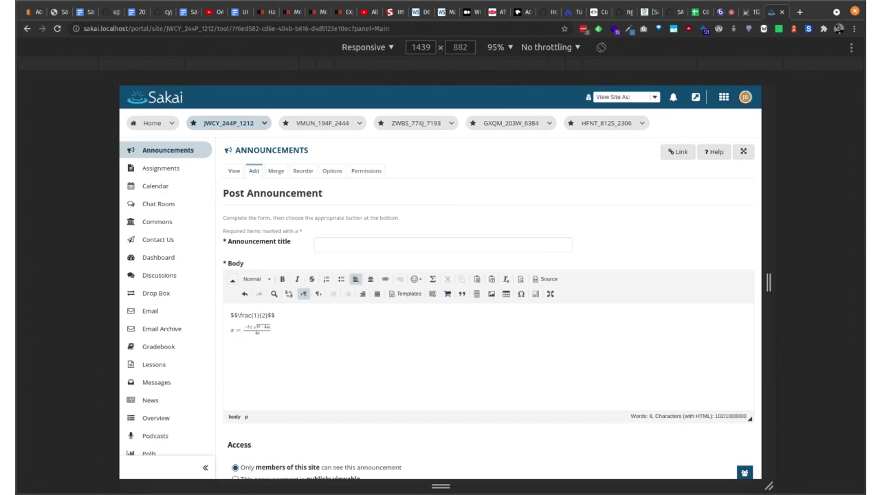
type("this is inline mathjax")
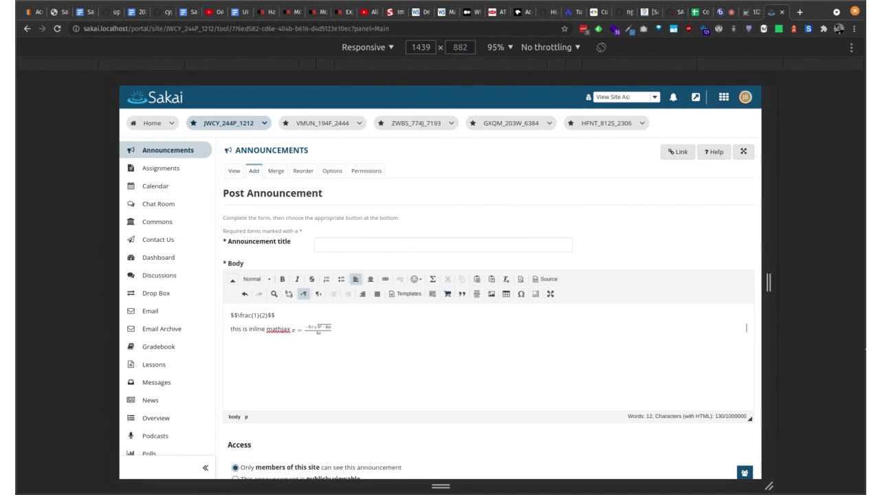
right_click(278, 329)
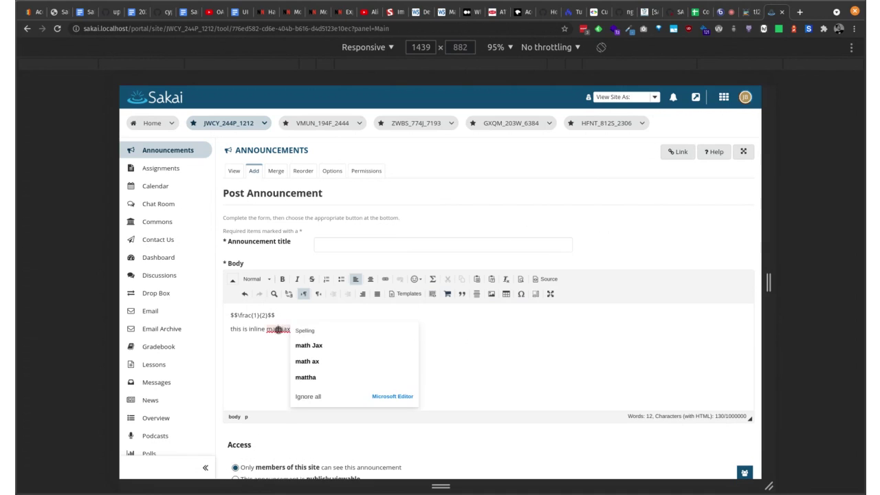
left_click(305, 398)
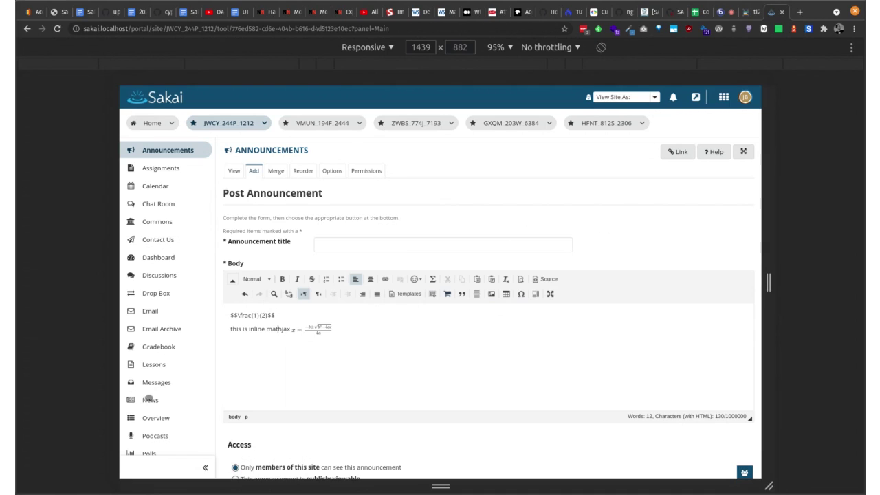
key("ctrl+shift+m")
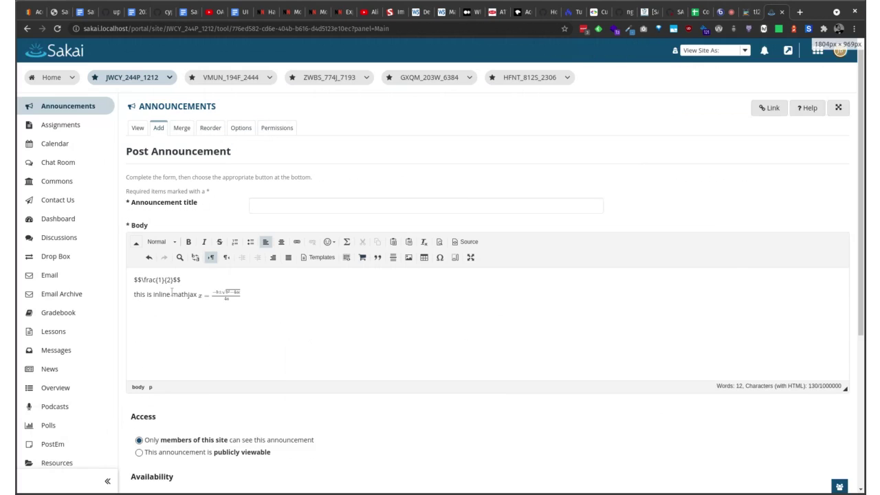
double_click(184, 294)
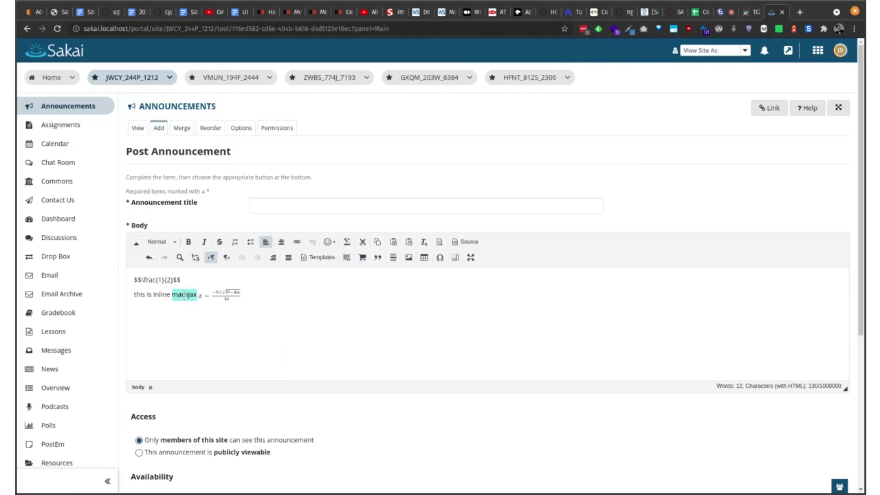
left_click(299, 243)
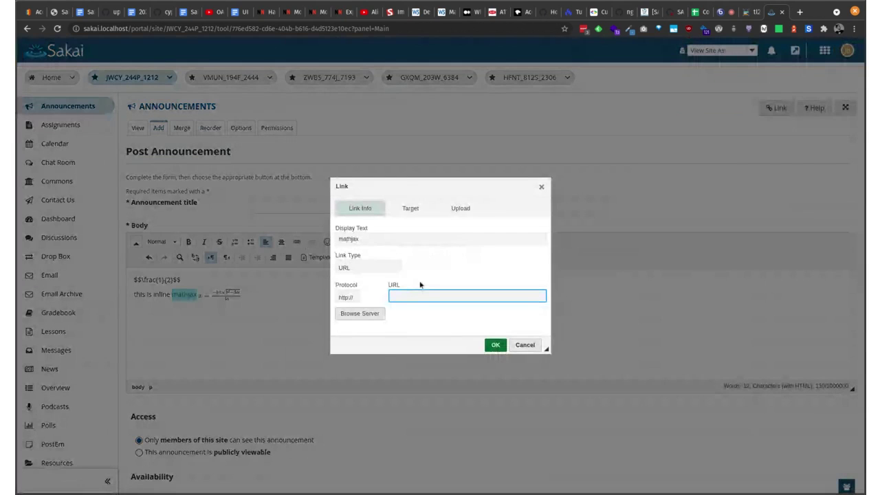
type("google.com")
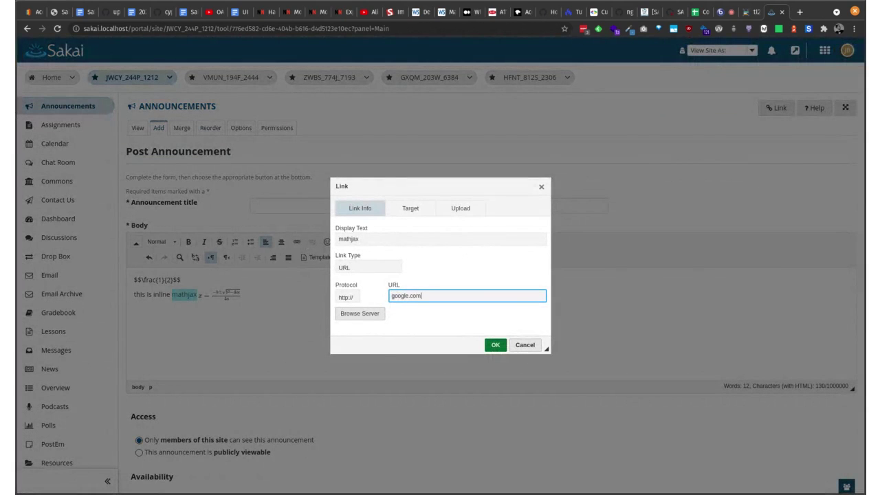
left_click(492, 345)
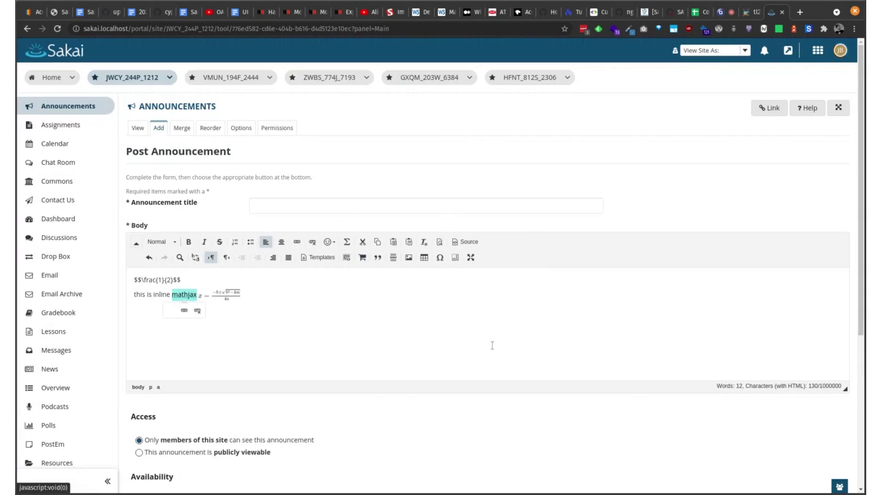
Review the "mathjax" link's settings, open its target page from the editor and close that page again
left_click(153, 295)
left_click(184, 294)
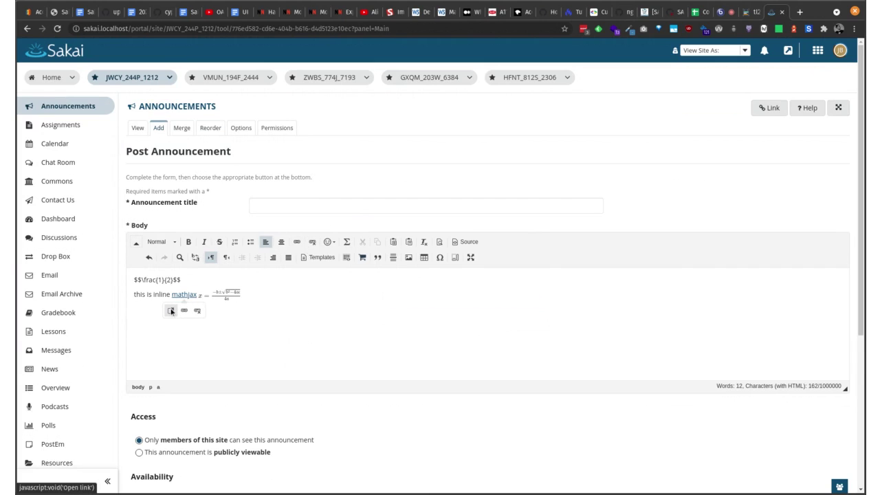
left_click(172, 312)
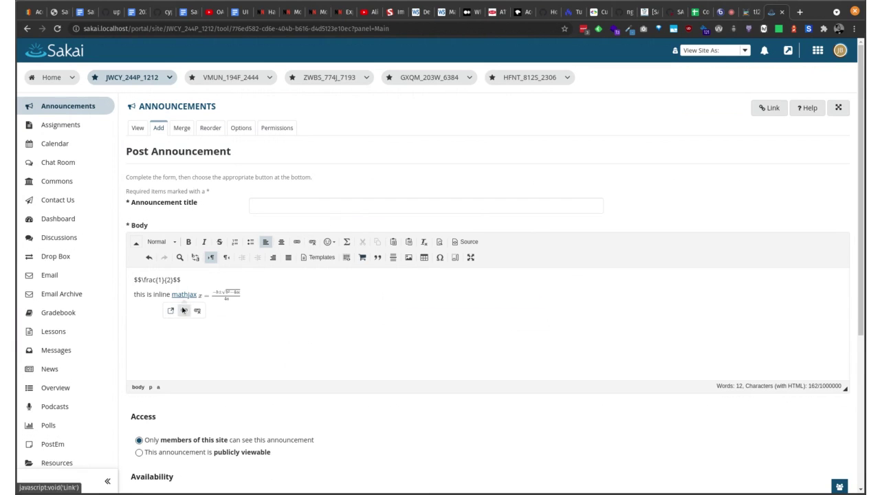
left_click(183, 311)
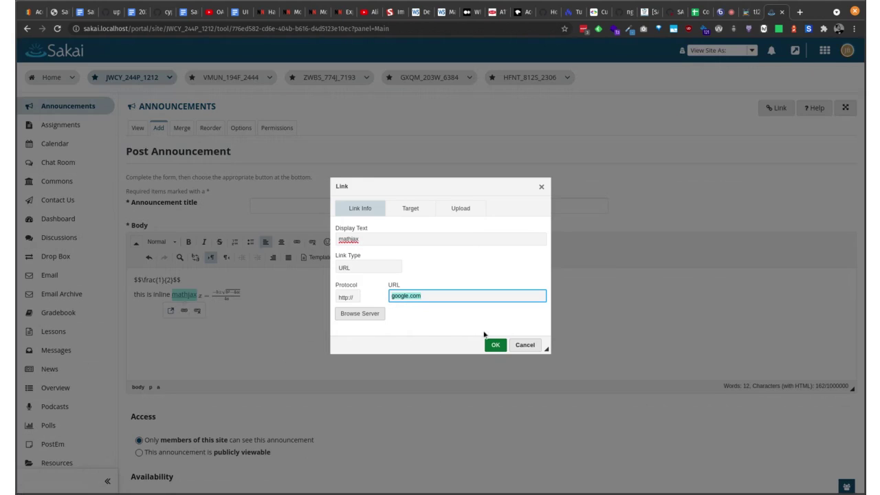
left_click(496, 344)
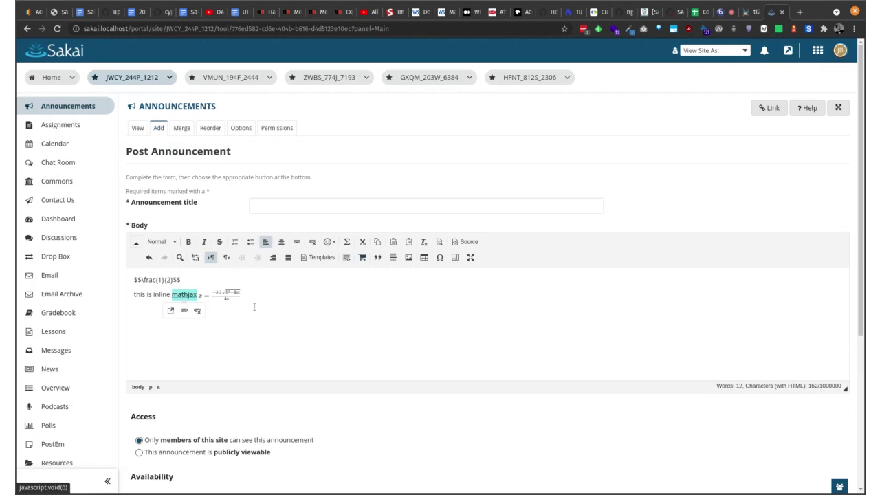
left_click(169, 310)
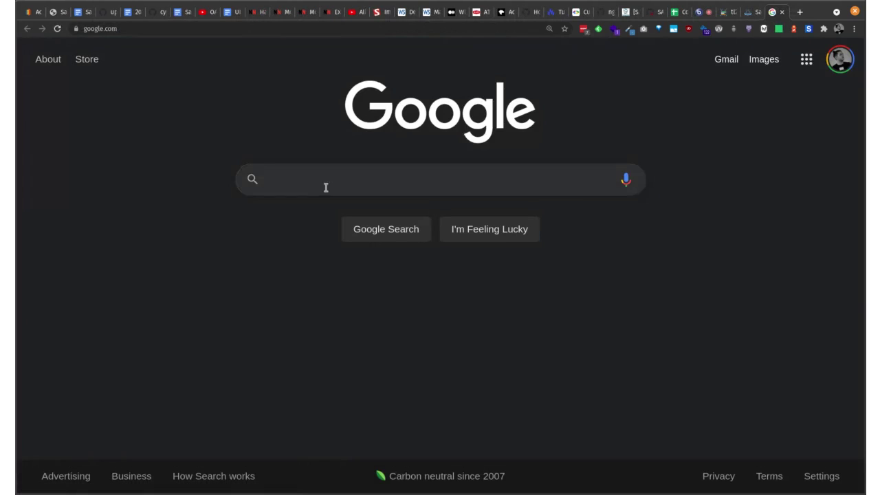
left_click(782, 12)
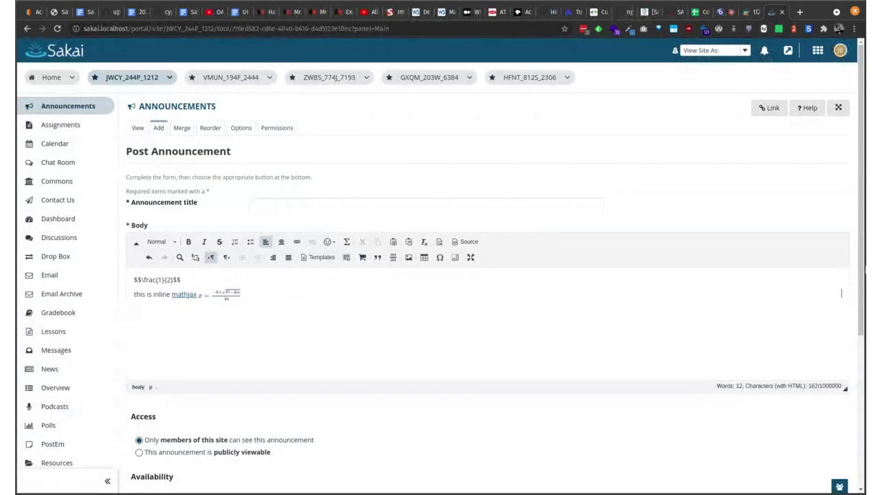
Copy the Etherpad agenda page's address and paste it as a link below the formula line in the announcement body
left_click(747, 13)
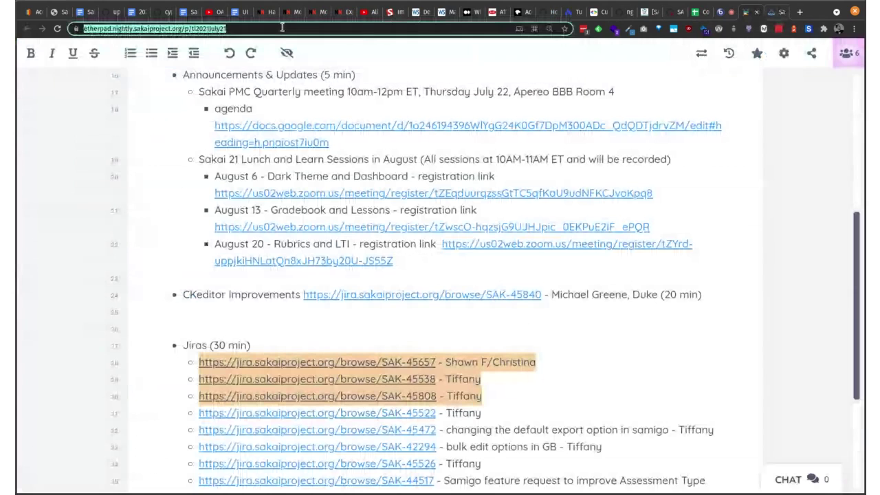
left_click(776, 12)
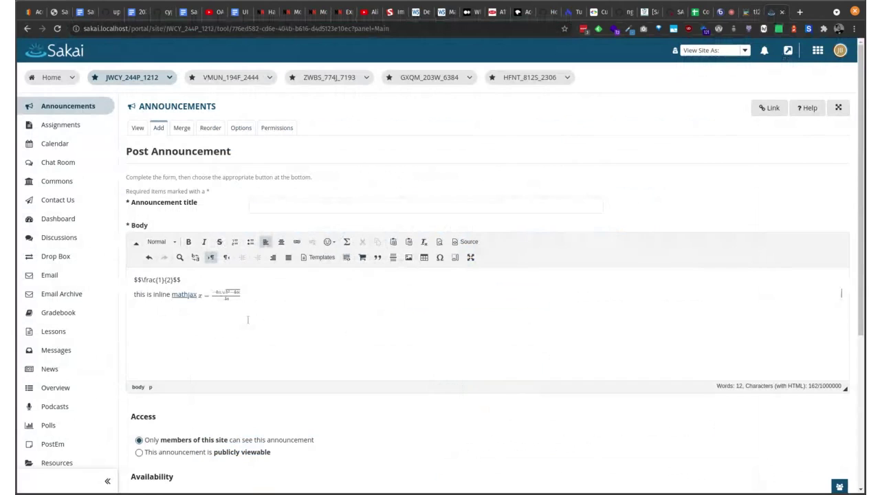
type("https://etherpad.nightly.sakaiproject.org/p/tl2021July21")
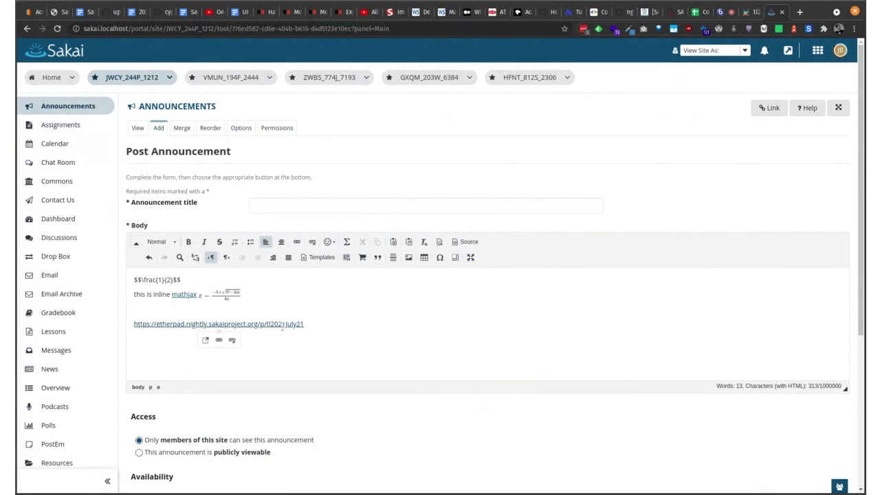
Review the pasted Etherpad link's settings and switch to the web conference tab
left_click(220, 339)
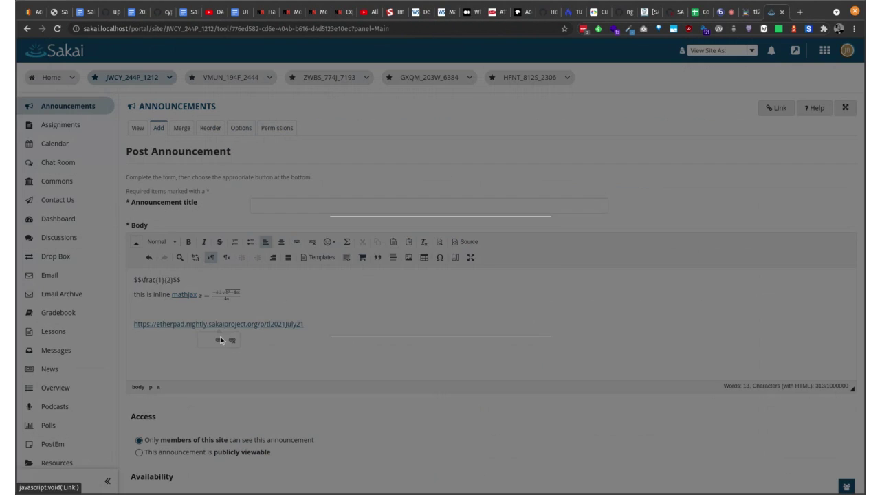
left_click(499, 347)
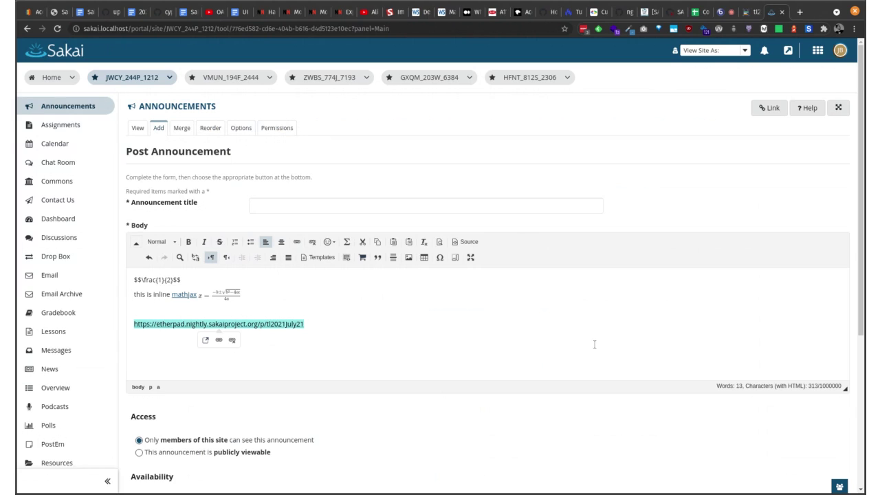
left_click(315, 324)
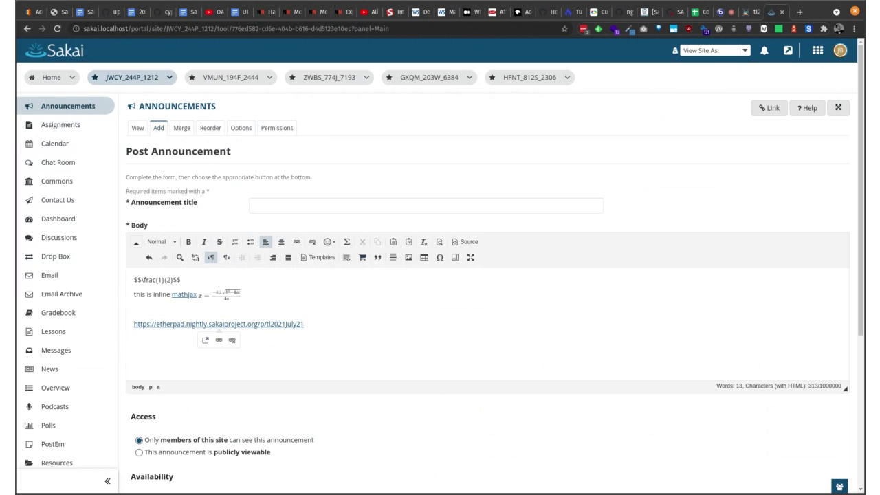
left_click(722, 12)
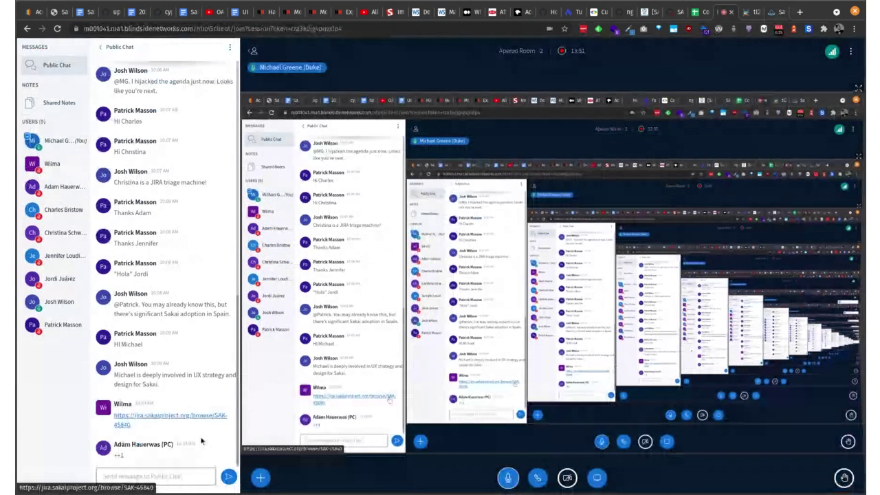
Return to the Sakai announcement and demonstrate collapsing and re-expanding the body editor's toolbar
left_click(777, 13)
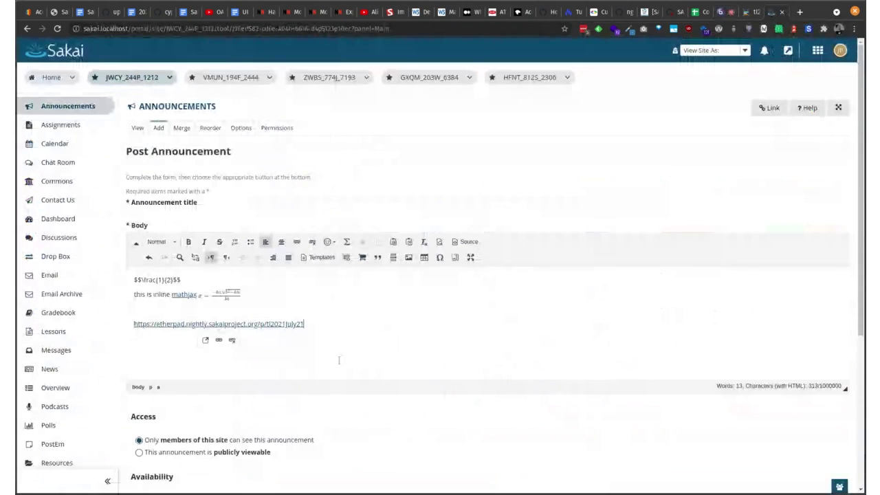
left_click(135, 244)
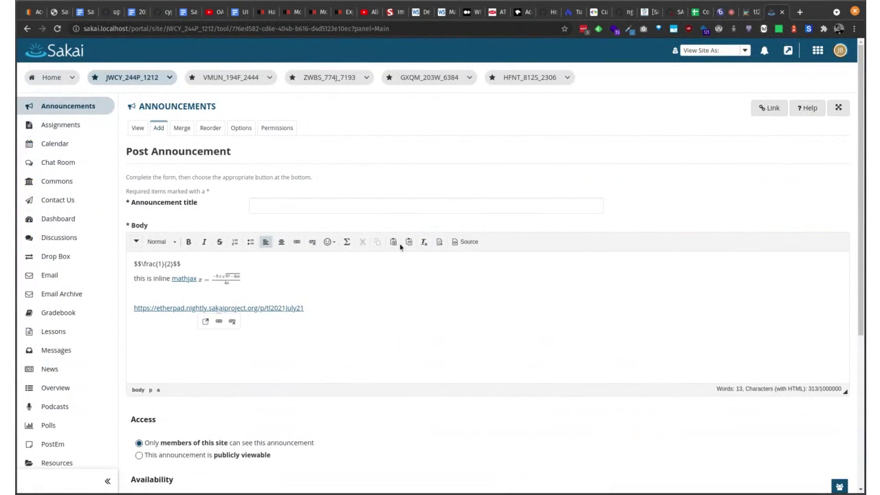
left_click(136, 242)
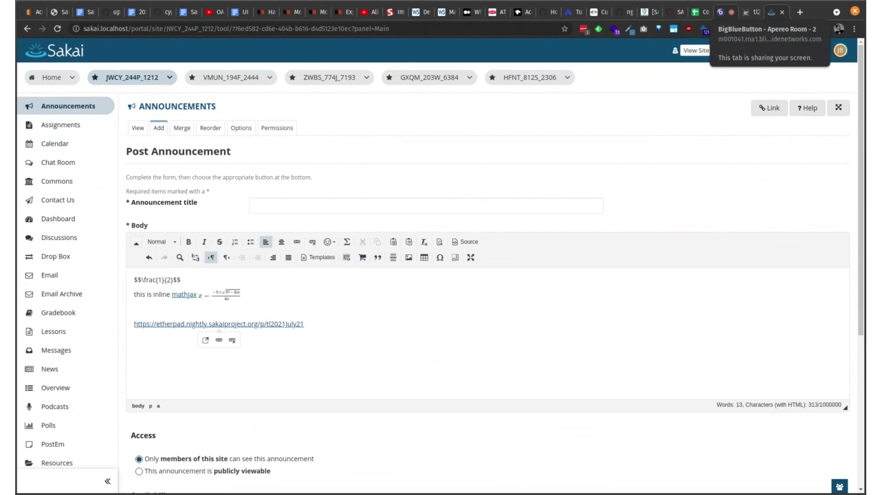
Check the public chat in the web conference tab and return to the Sakai announcement
left_click(724, 12)
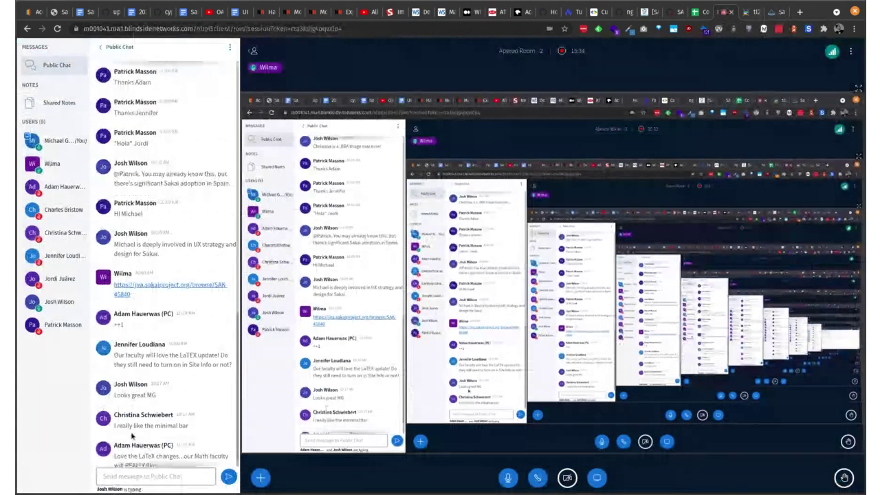
left_click(140, 479)
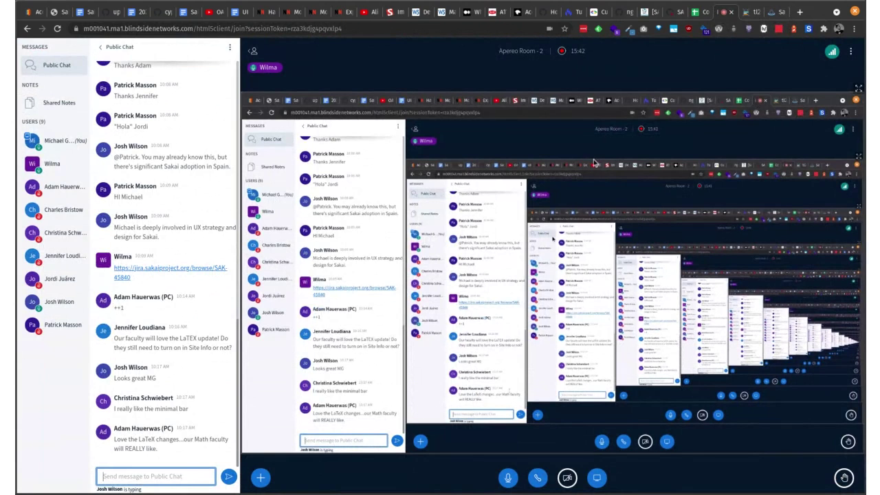
left_click(774, 13)
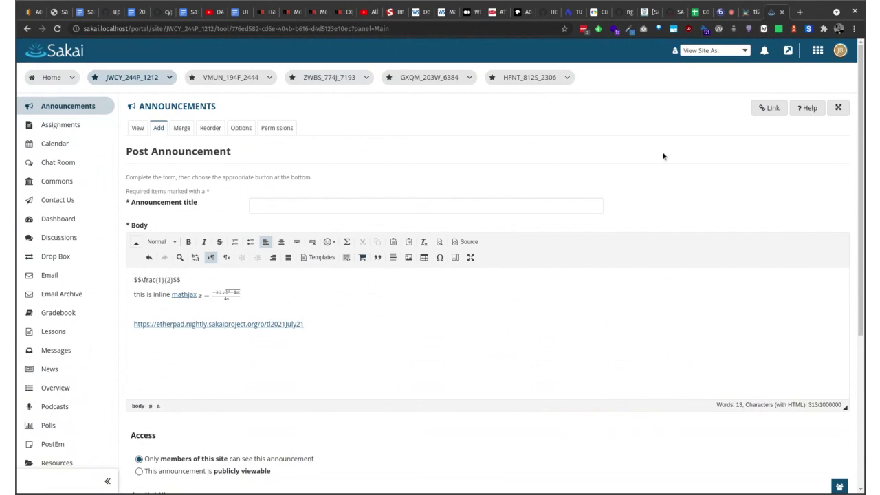
Open the CKEditor 4 API documentation for the toolbarCanCollapse config option in a new browser tab
left_click(801, 12)
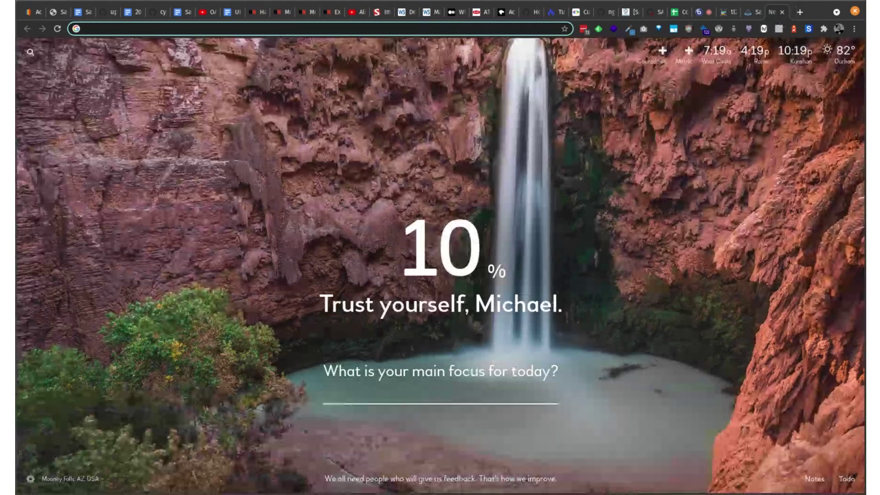
type("ckedit")
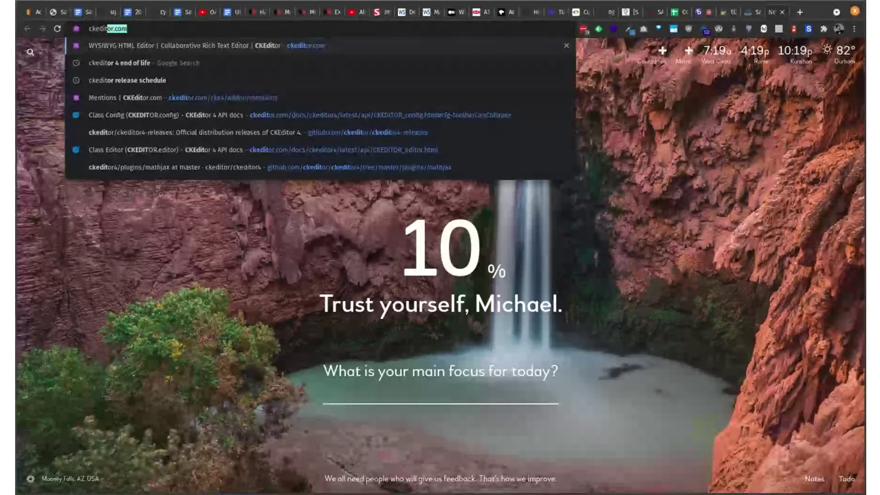
key("Down")
key("Down")
key("Down")
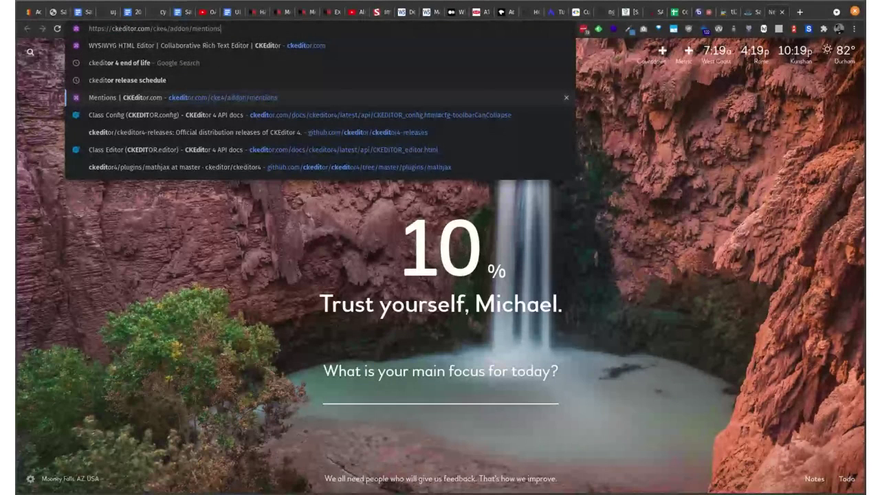
key("Down")
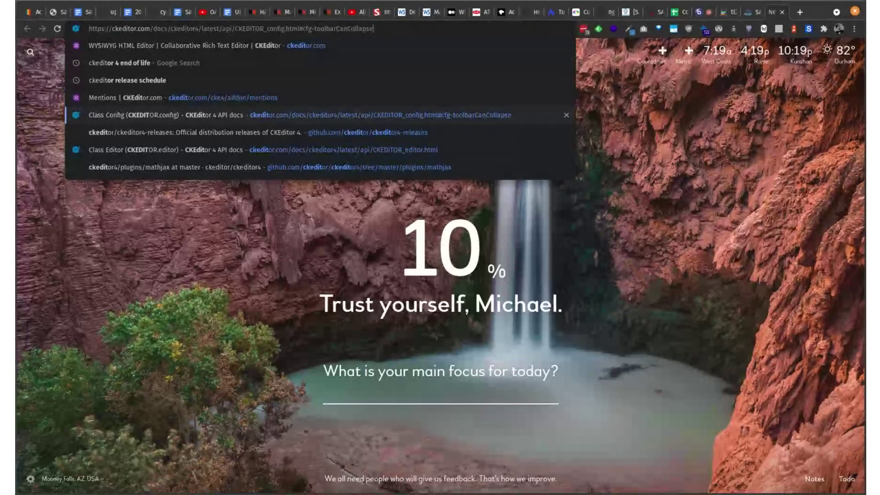
key("Return")
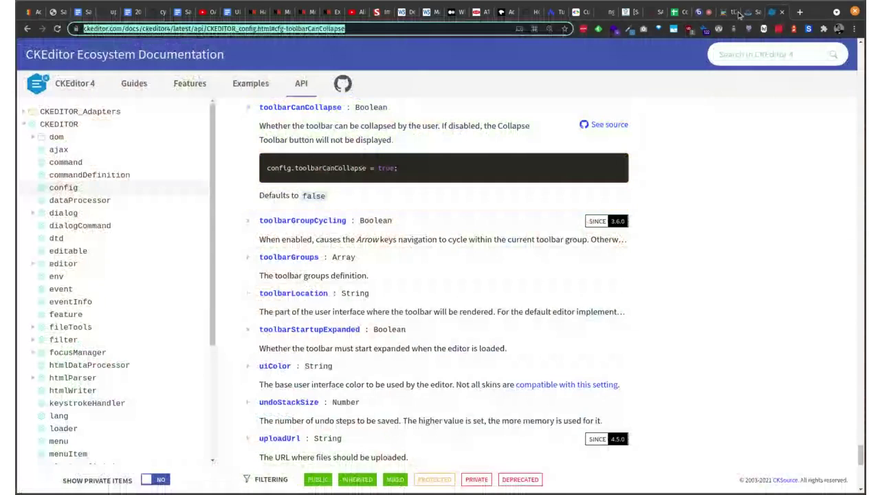
Post the link to the toolbarCanCollapse documentation in the web conference's public chat
left_click(702, 12)
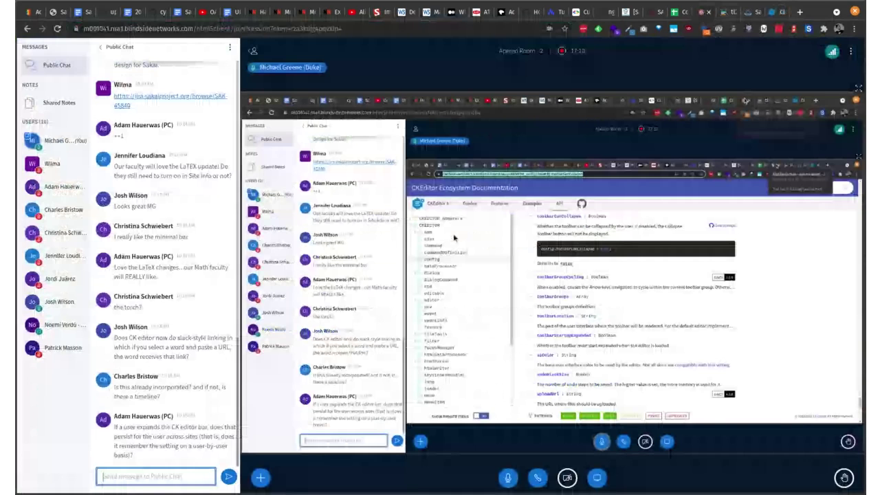
type("https://ckeditor.com/docs/ckeditor4/latest/api/CKEDITOR_config.html#cfg-toolbarCanCollapse")
key("Return")
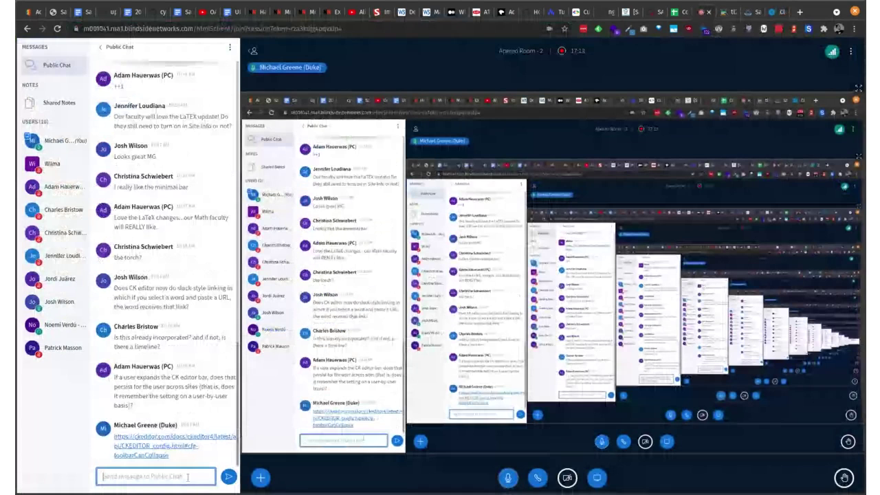
Browse the other CKEditor config options in the documentation and check the announcement and the public chat
left_click(773, 11)
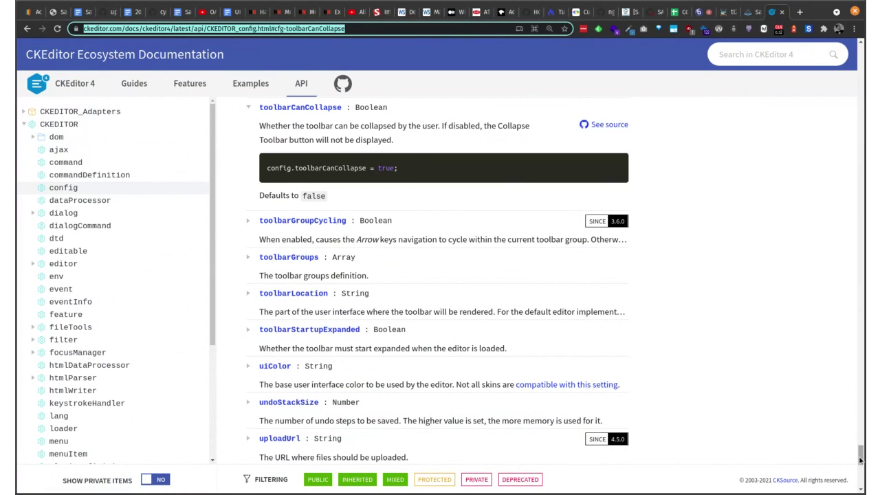
left_click_drag(860, 460, 821, 313)
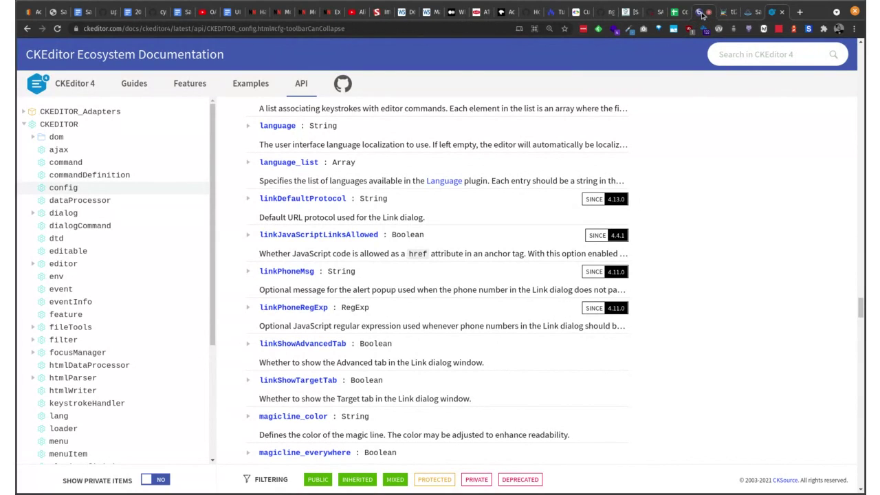
left_click(748, 13)
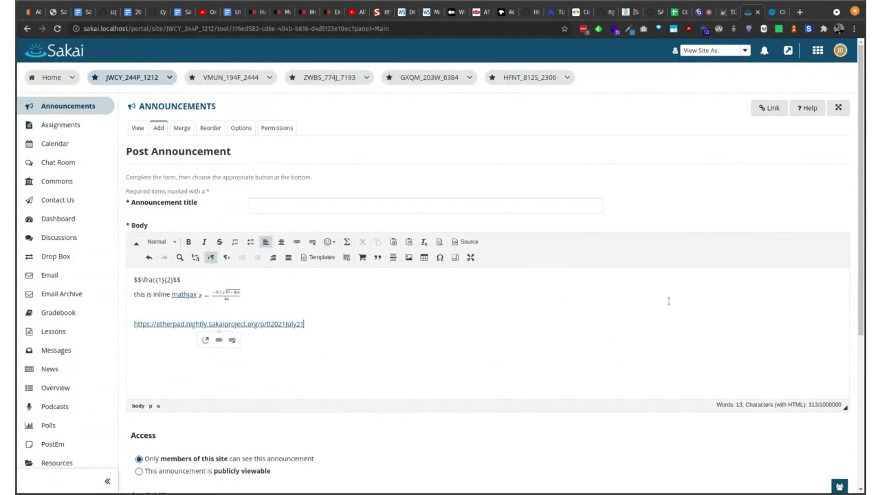
left_click(703, 13)
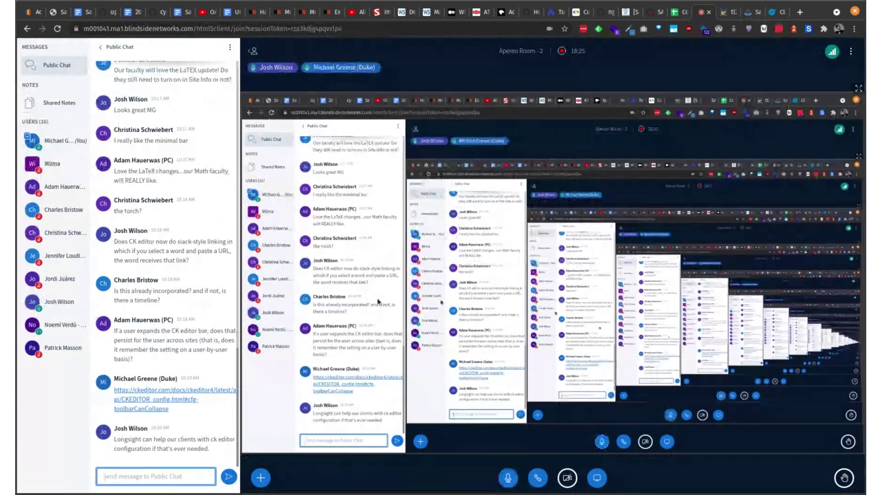
Reset Sakai's Announcements tool and start a new announcement, discarding the auto-saved content
left_click(747, 14)
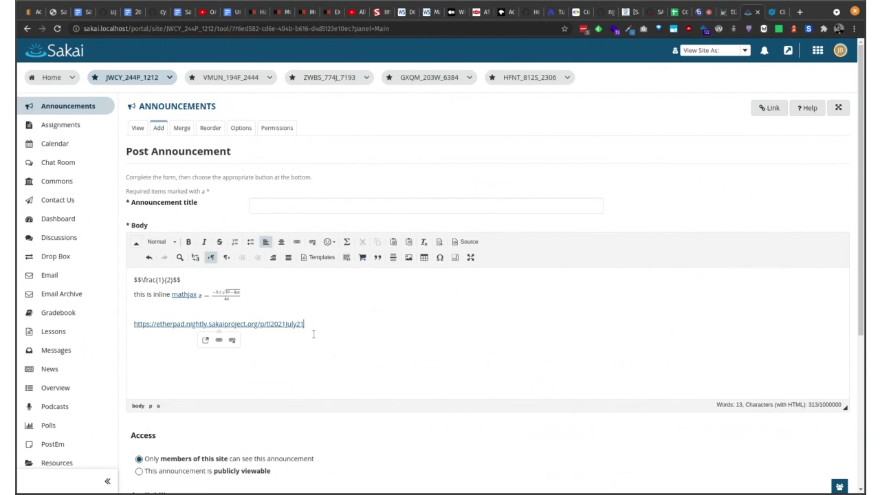
left_click(165, 107)
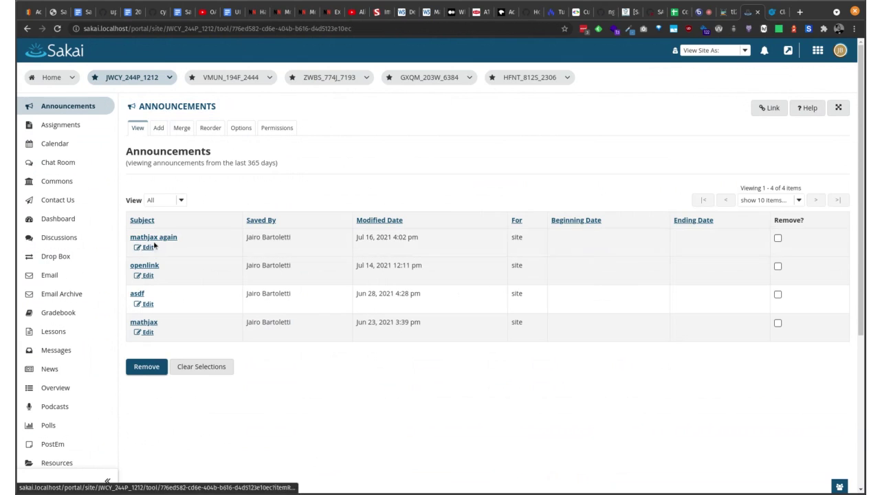
left_click(158, 128)
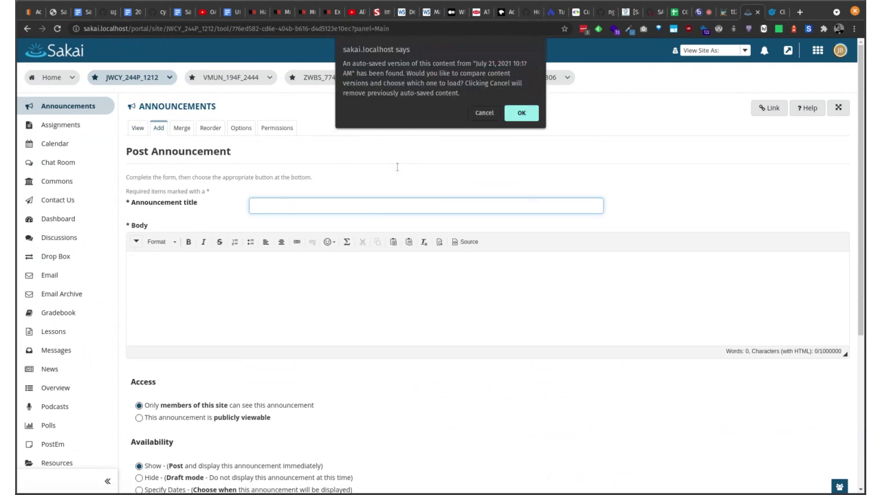
left_click(484, 113)
Demonstrate expanding and collapsing the empty editor's toolbar, leave it expanded and review the paragraph format options
left_click(136, 243)
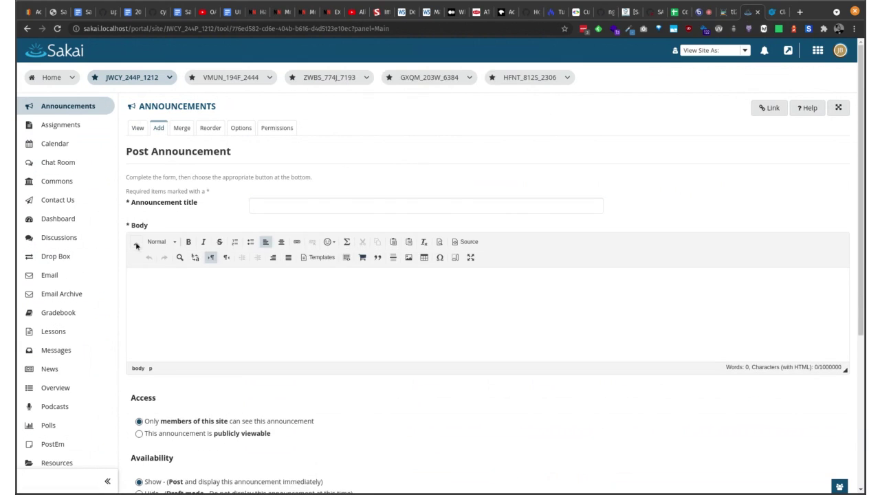
left_click(136, 244)
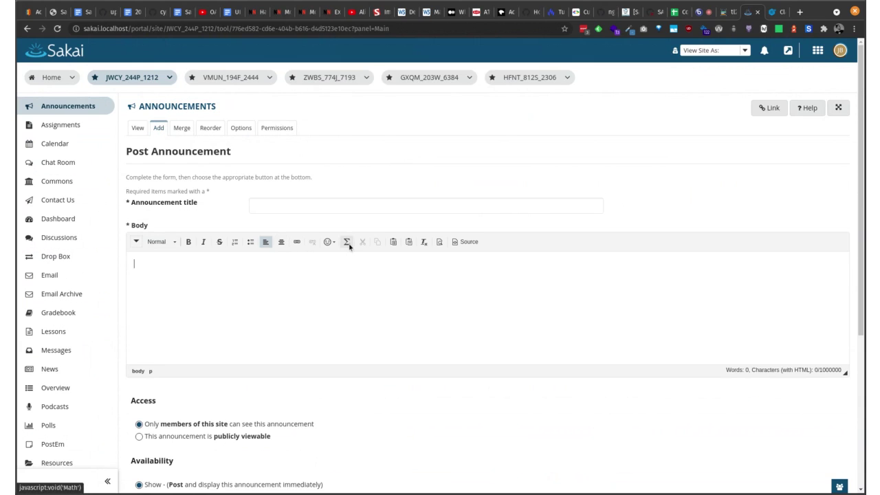
left_click(136, 242)
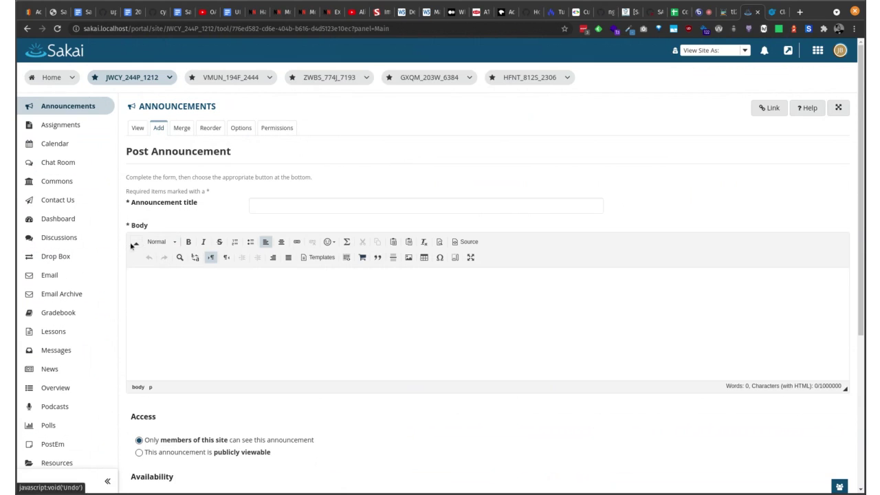
left_click(159, 244)
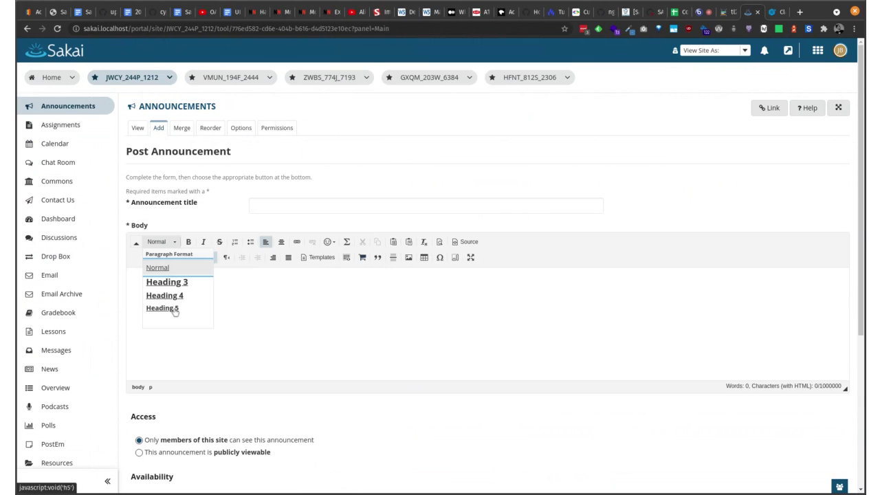
left_click(236, 305)
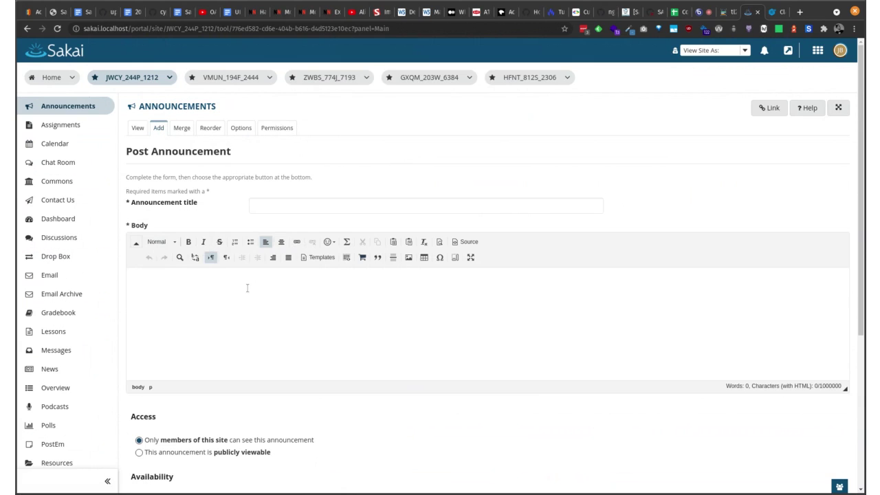
Collapse the editor toolbar and review the paragraph formats available in its compact form
left_click(136, 243)
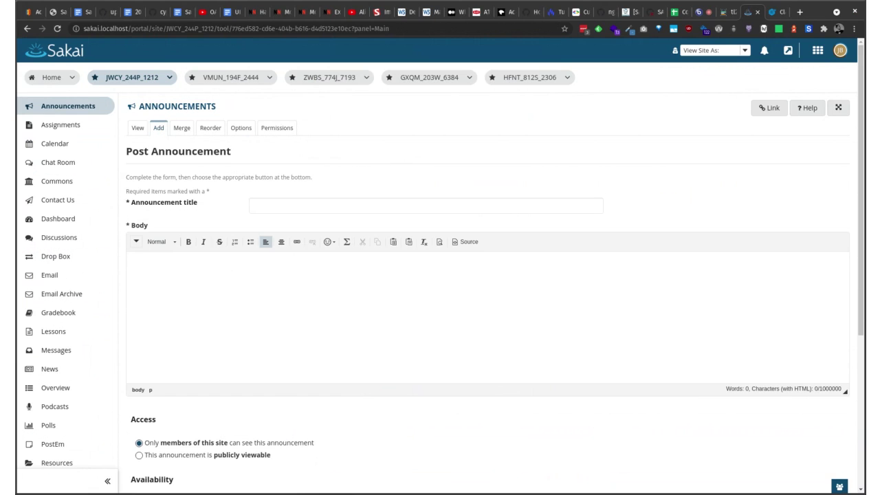
key("ctrl+shift+c")
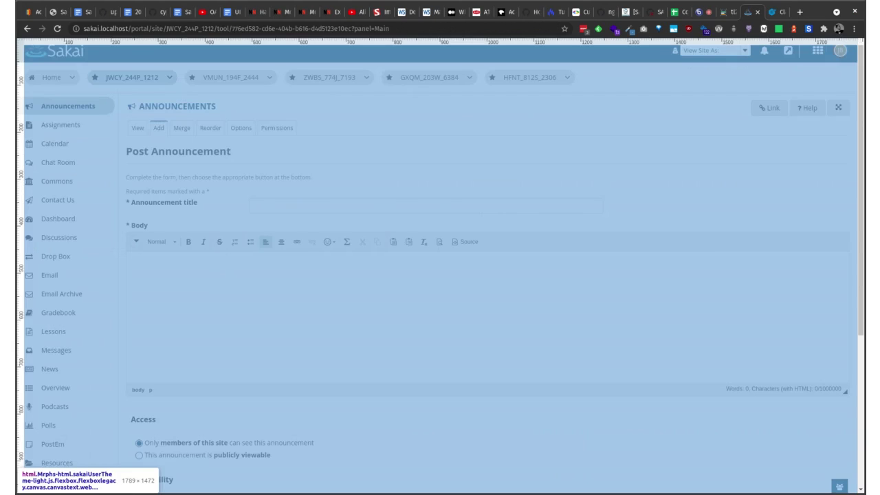
left_click(154, 239)
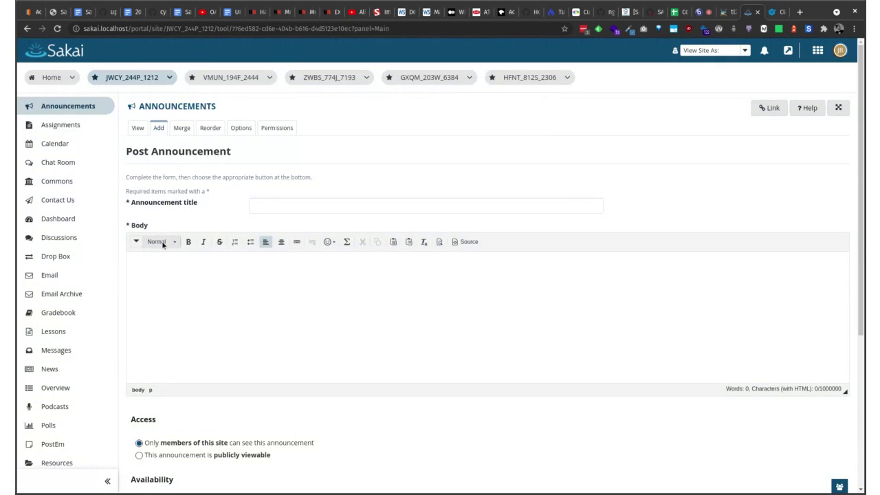
left_click(157, 241)
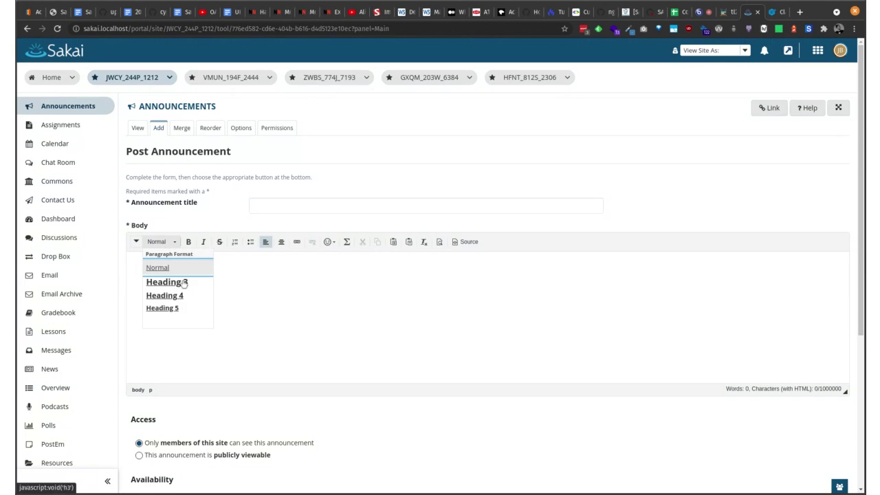
Expand the editor toolbar and look through the whole list of content templates without inserting one
left_click(136, 241)
left_click(318, 258)
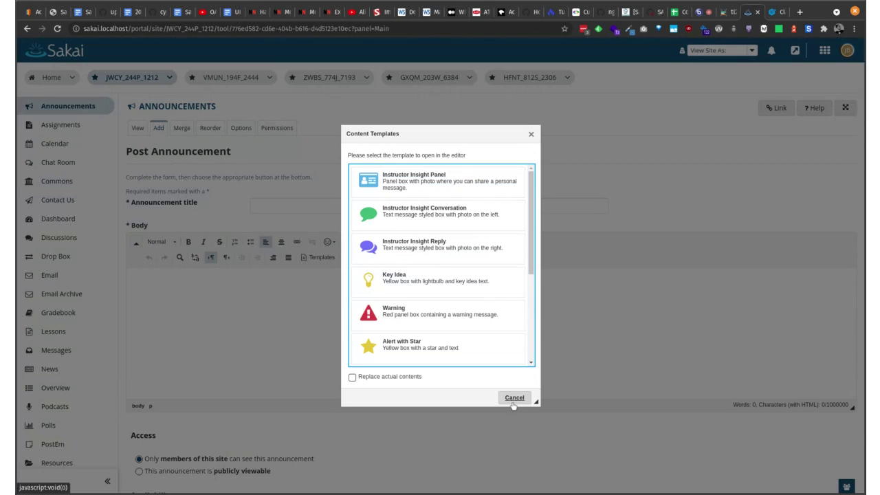
left_click_drag(531, 234, 535, 375)
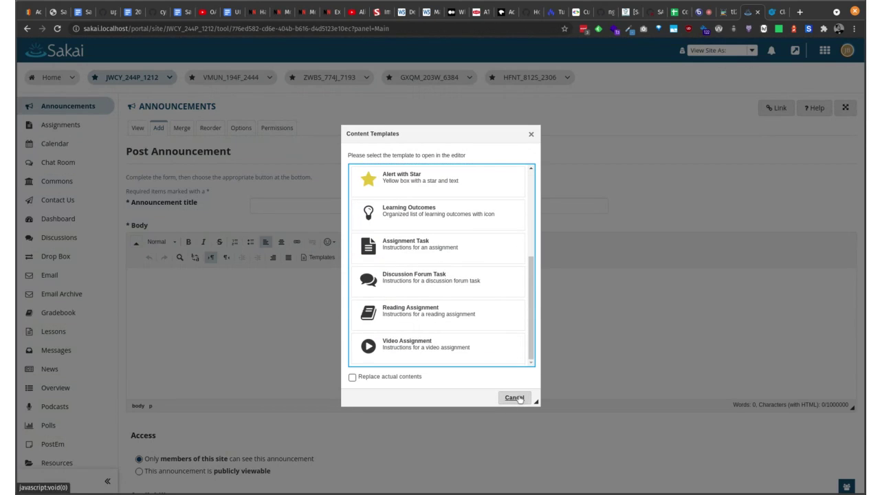
left_click(514, 398)
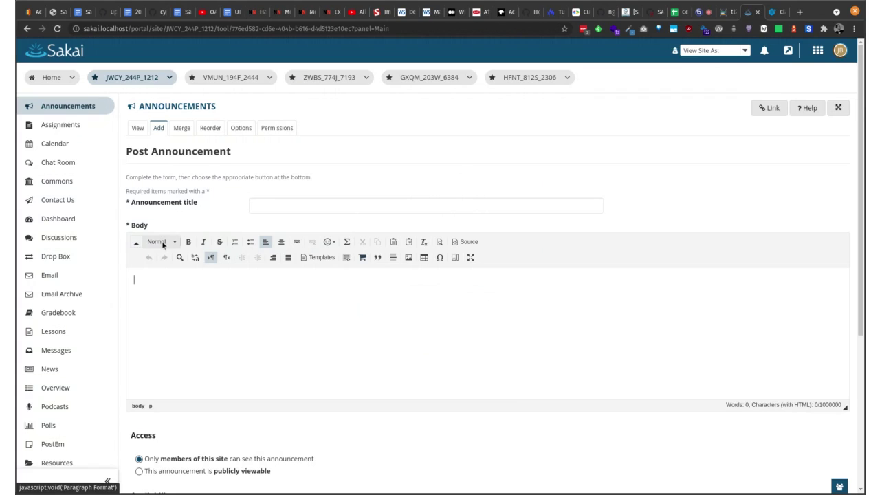
Examine the paragraph format choices from Normal to Heading 5 in the expanded toolbar
left_click(163, 245)
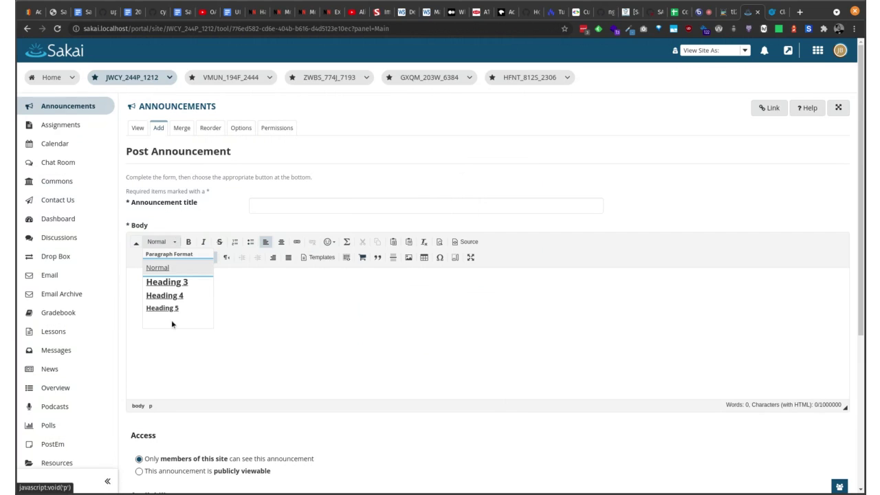
scroll(177, 323, "down", 2)
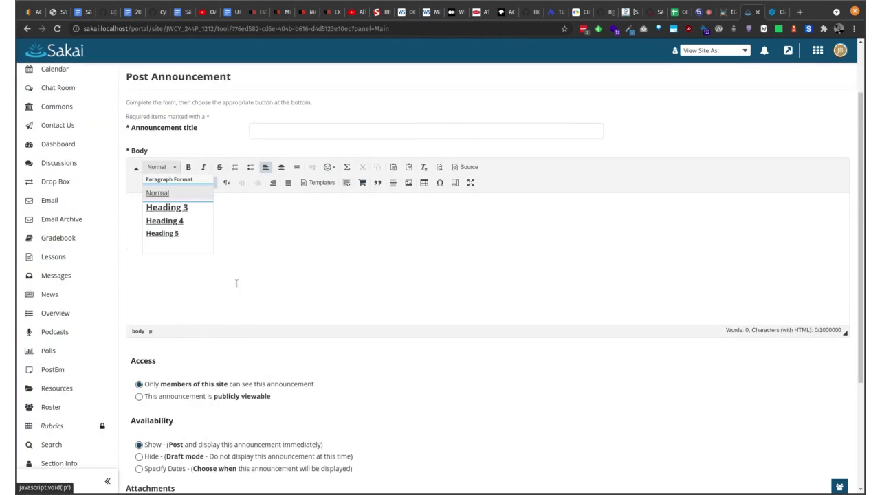
scroll(208, 289, "up", 2)
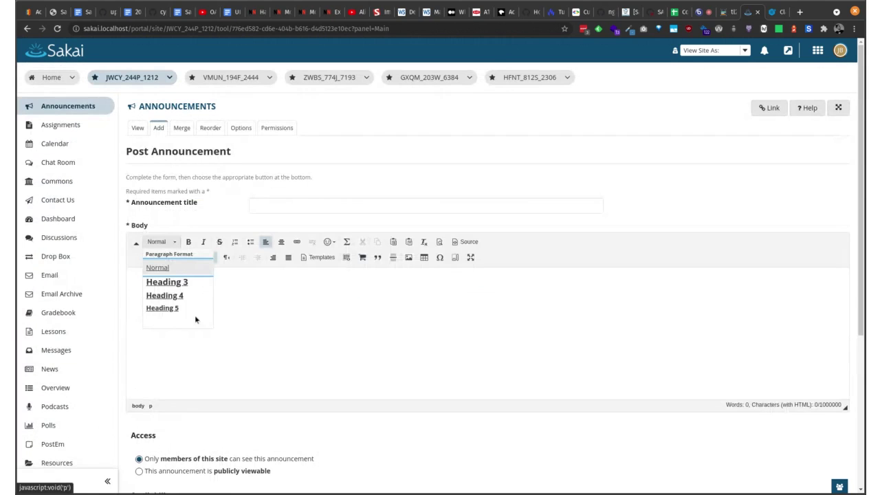
Preview the TeX formula x = {-b \pm \sqrt{b^2-4ac} \over 2a} in the mathematics dialog and copy its source without inserting it
left_click(278, 313)
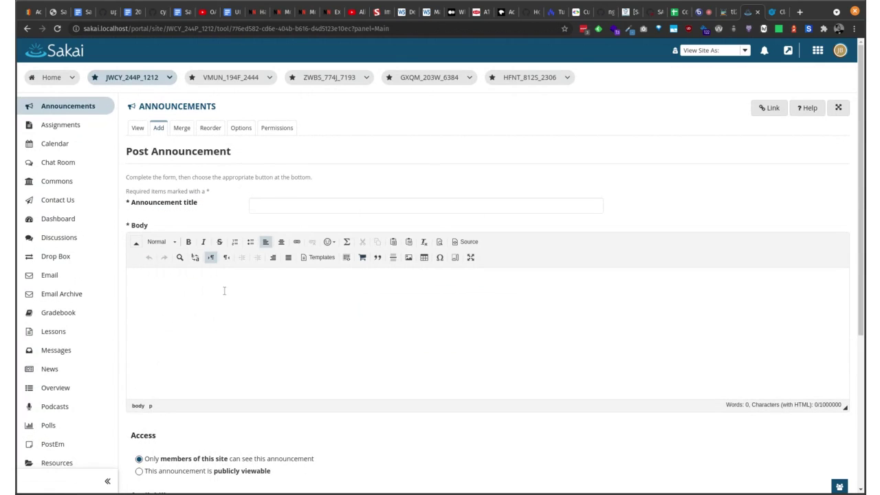
left_click(186, 278)
left_click(347, 245)
type("x = {-b \\pm \\sqrt{b^2-4ac} \\over 2a}")
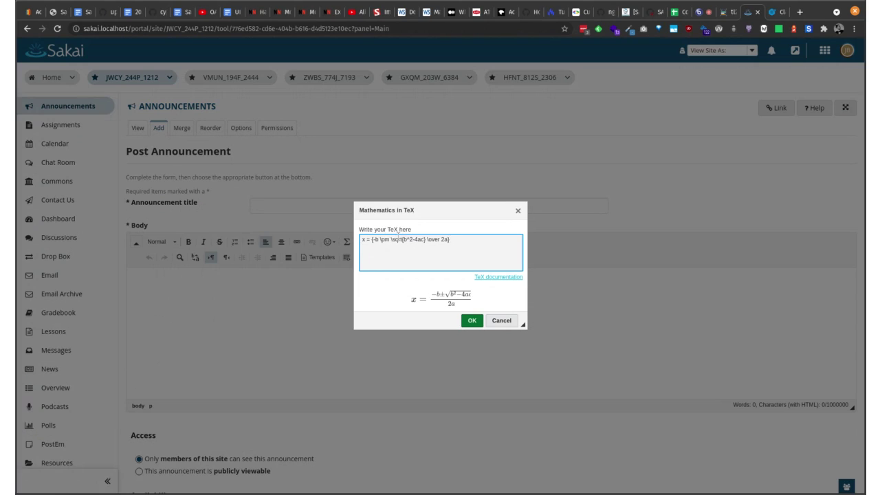
left_click_drag(452, 240, 321, 230)
key("ctrl+c")
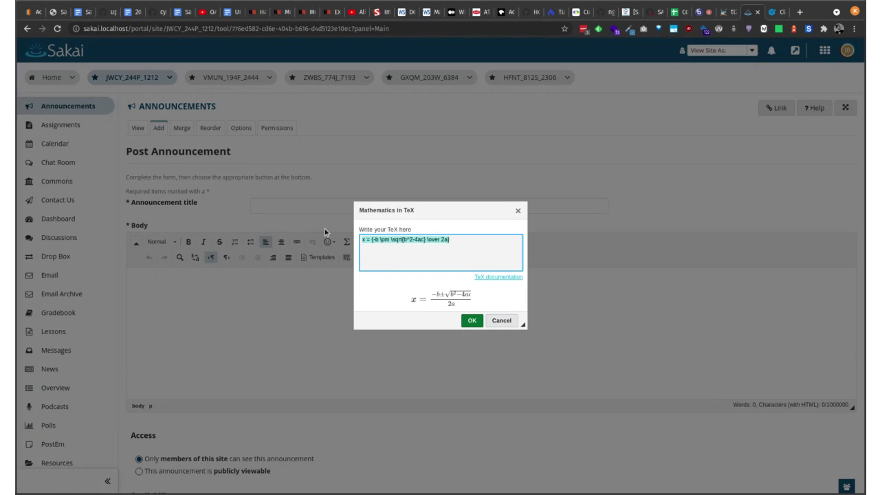
left_click(503, 321)
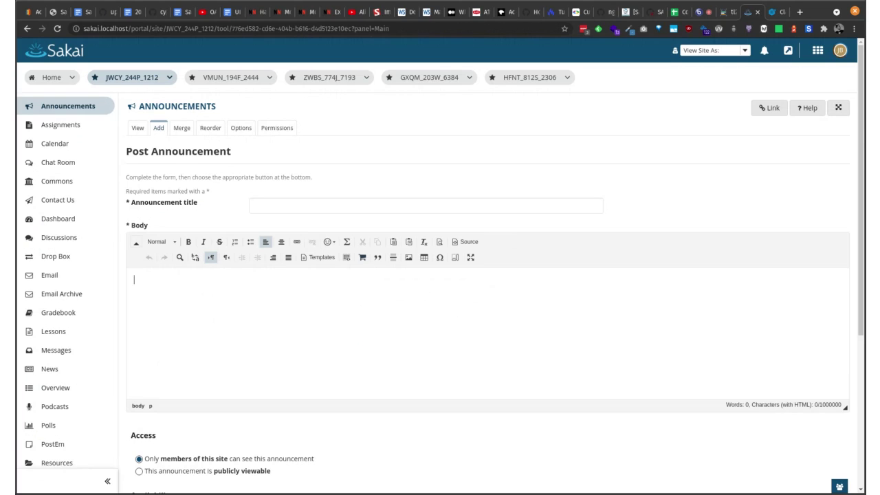
left_click(347, 243)
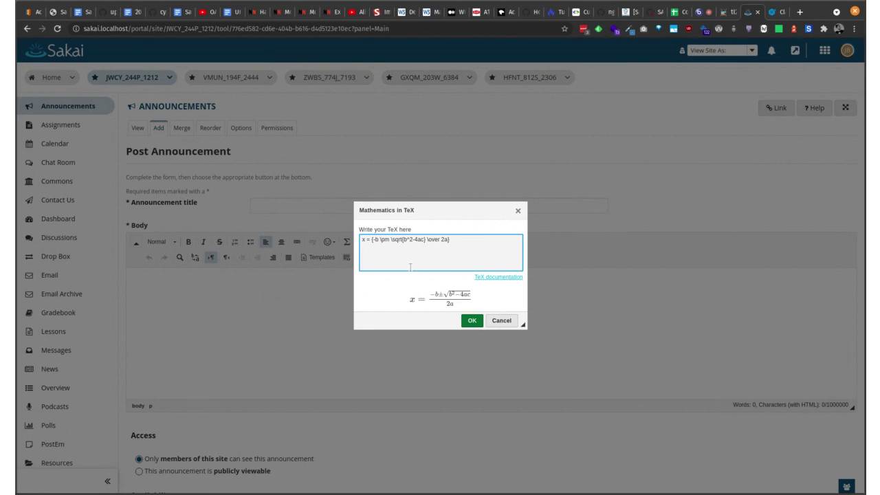
left_click(501, 320)
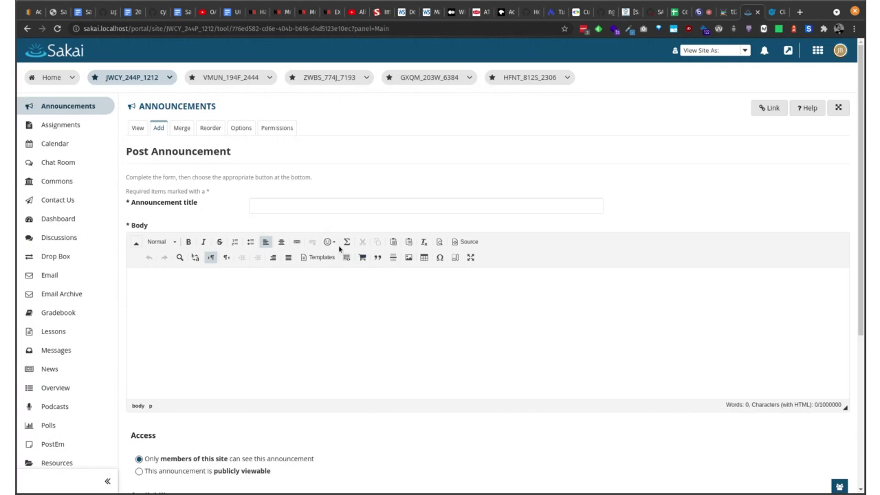
left_click(347, 242)
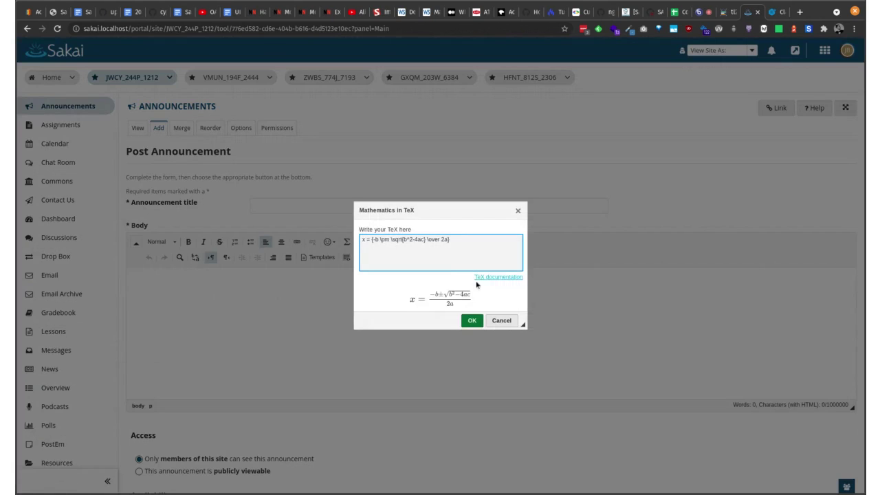
left_click(501, 320)
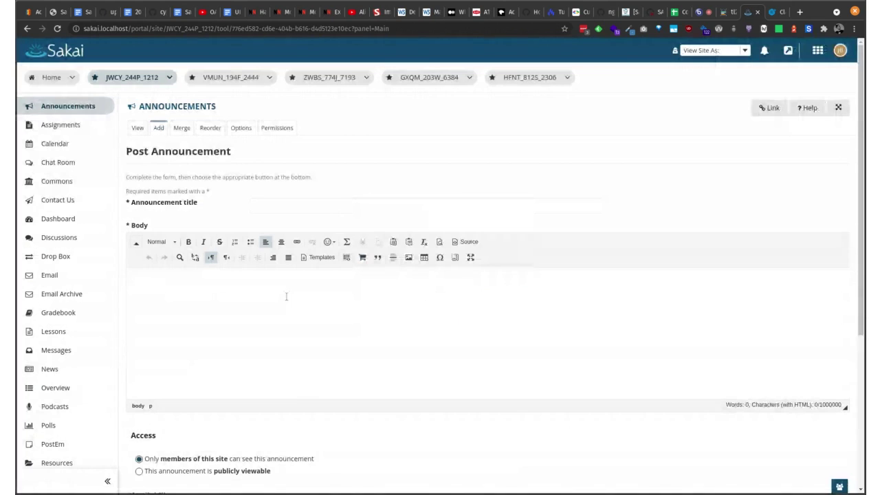
Write $$asdf$$ in the announcement body and replace it with the TeX formula x = {-b \pm \sqrt{b^2-4ac} \over 2a}
type("$$asdf")
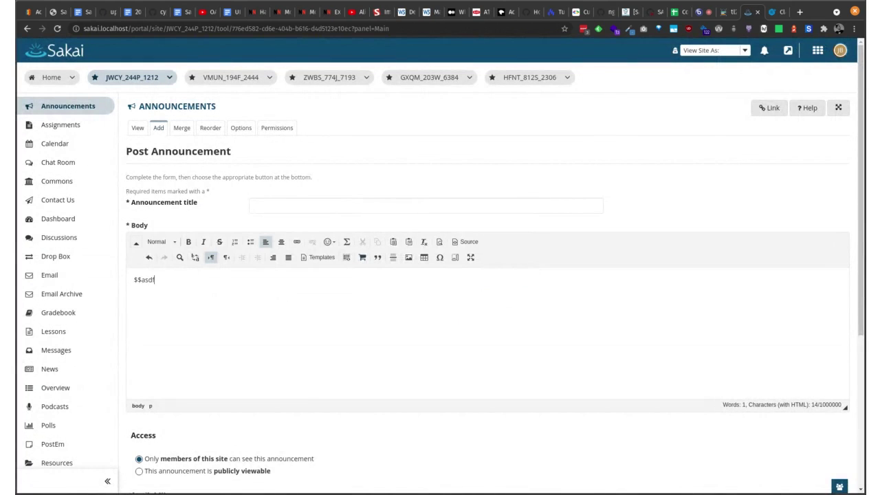
type("$$")
left_click_drag(135, 279, 175, 280)
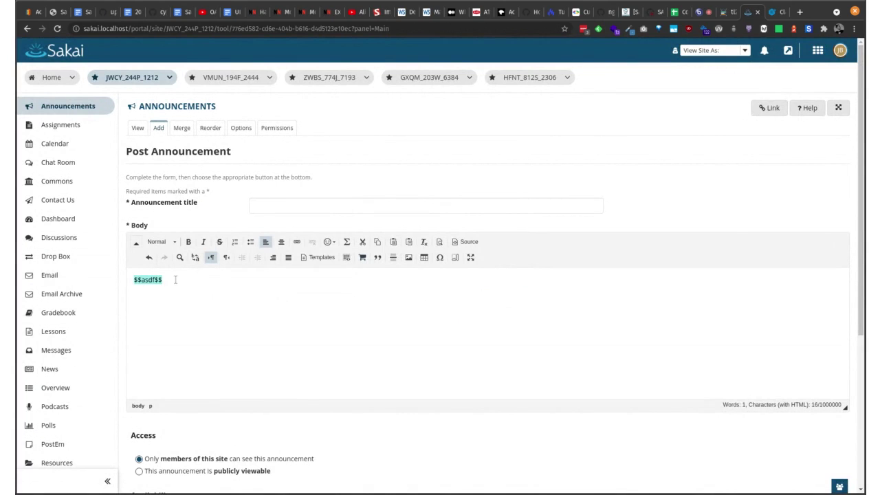
left_click(347, 248)
key("ctrl+v")
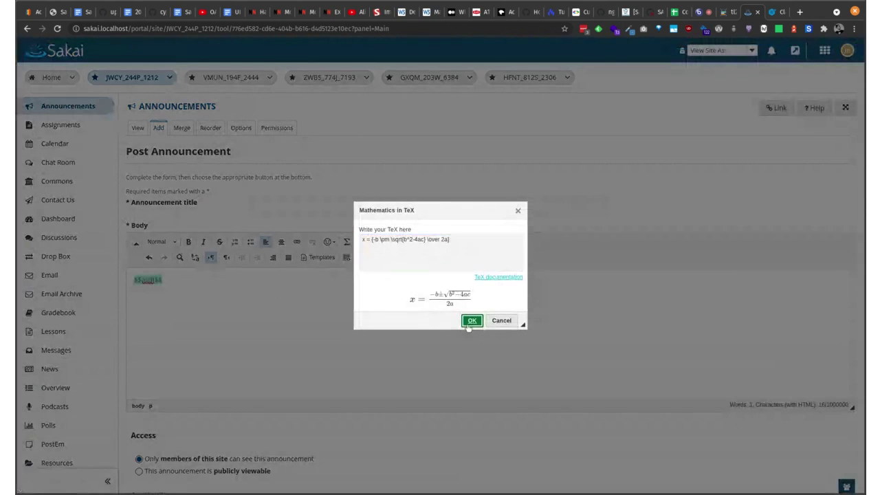
left_click(471, 320)
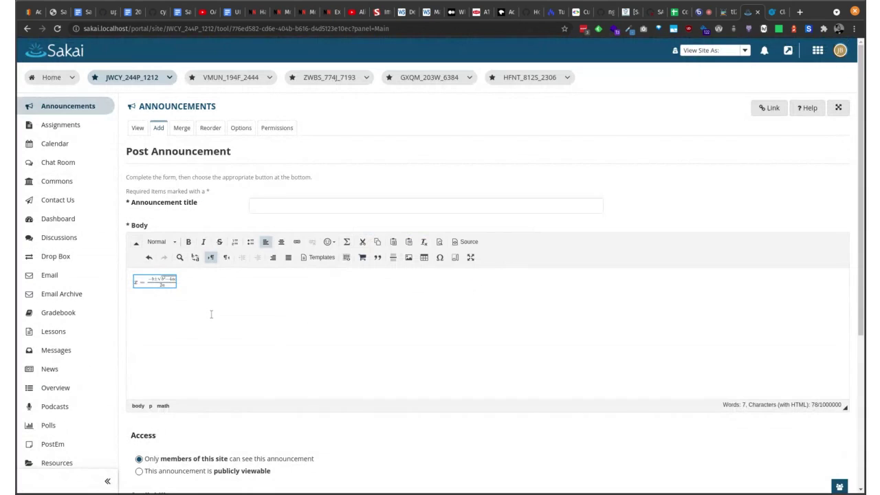
Add $$asdf$$ on its own line below the quadratic formula in the announcement body
left_click(257, 298)
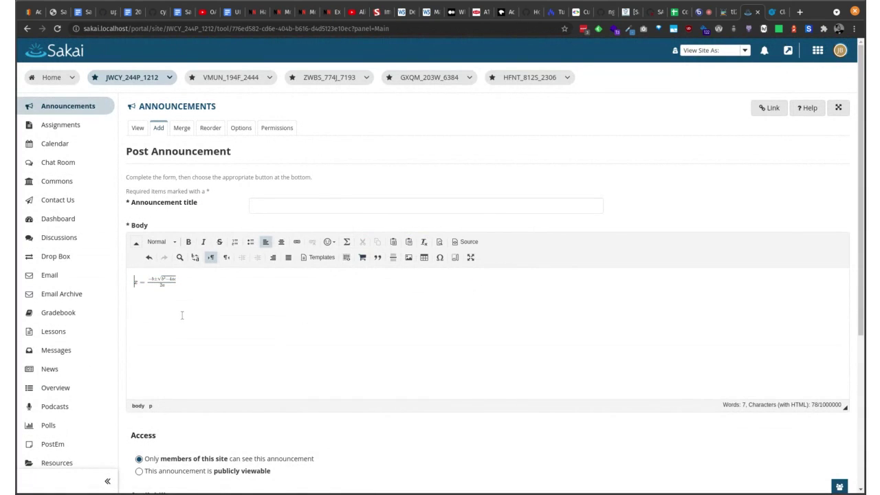
type("$$asdf$$")
key("Left")
key("Left")
key("Left")
key("Left")
key("Left")
key("Left")
key("Left")
key("Left")
key("Return")
Title the announcement asdfasdf, post it and open the posted announcement
scroll(307, 332, "down", 5)
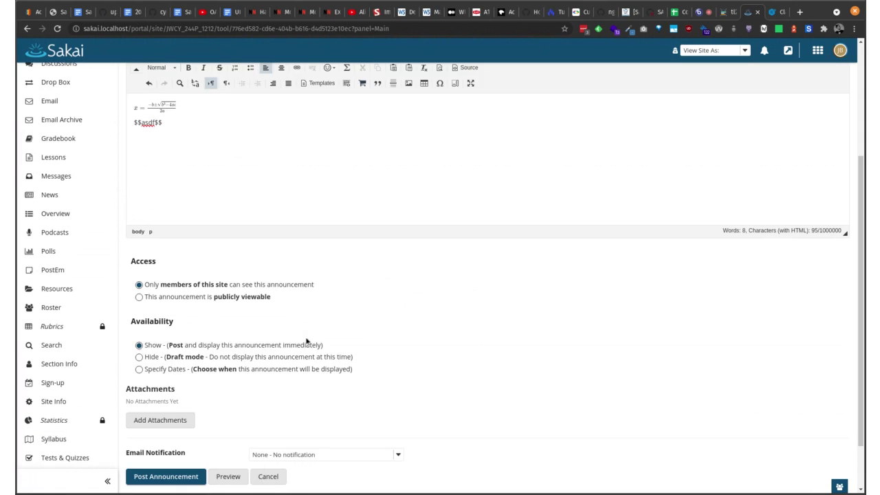
left_click(196, 477)
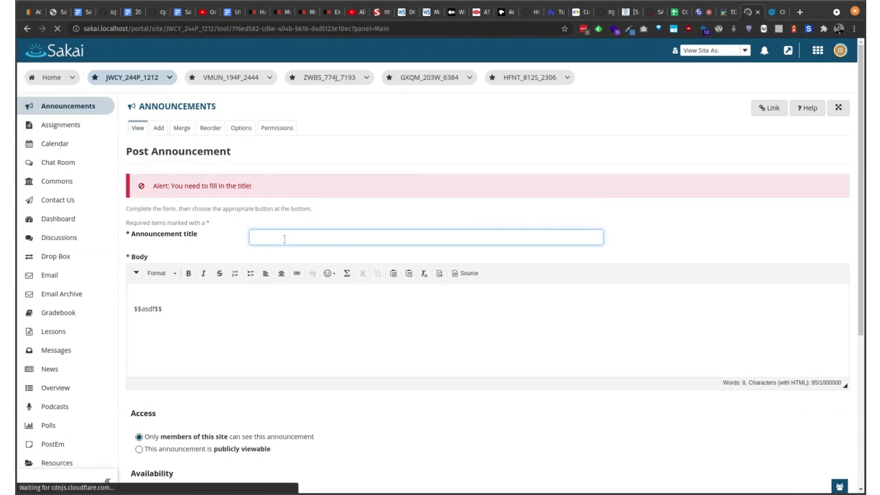
left_click(285, 237)
type("asdfasdf")
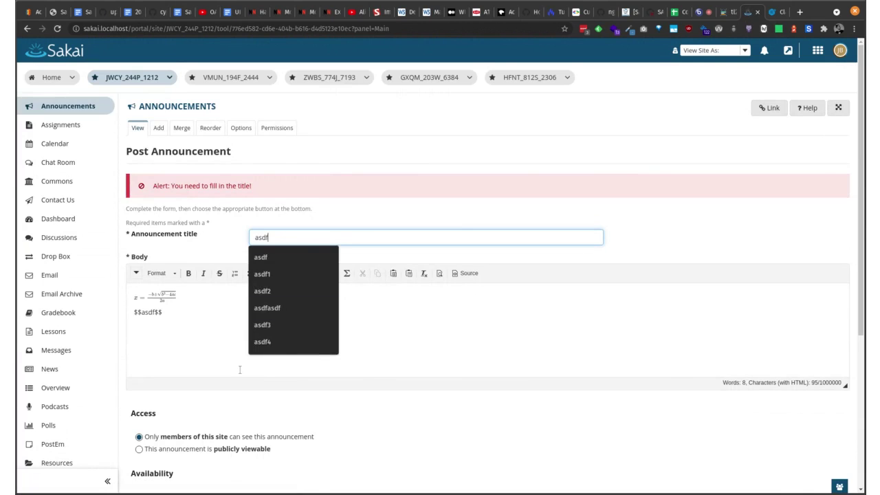
scroll(222, 417, "down", 6)
left_click(168, 406)
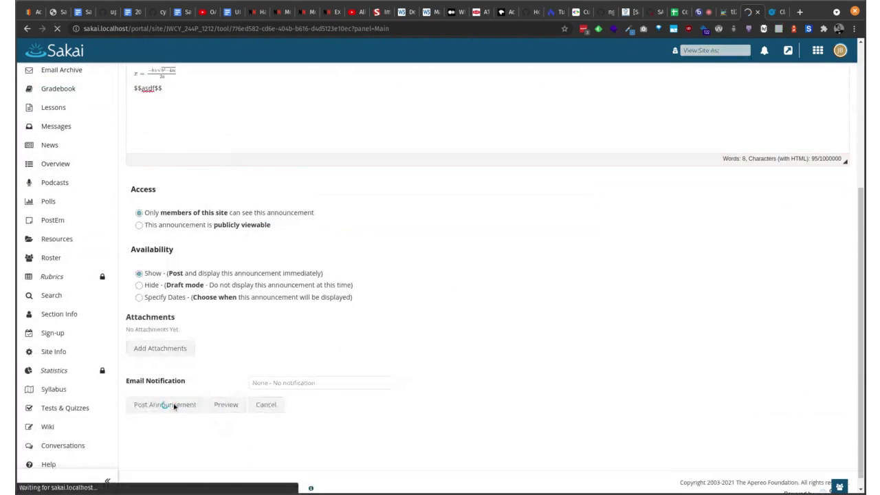
left_click(148, 238)
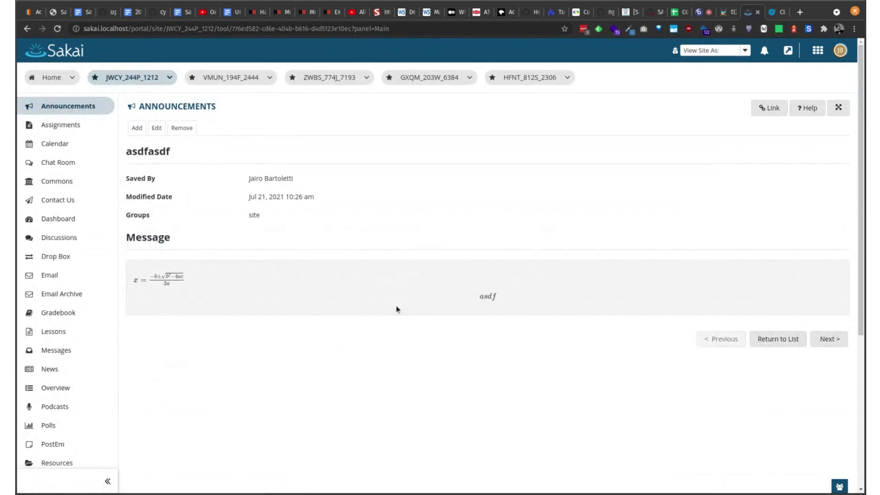
Disable MathJax rendering of LaTeX and AsciiMath for the site in its tool settings and save the change
scroll(84, 224, "down", 6)
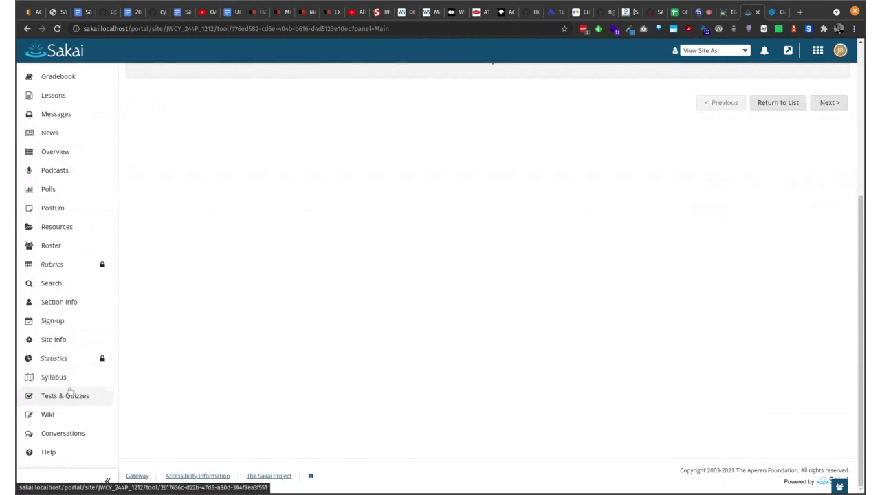
left_click(72, 340)
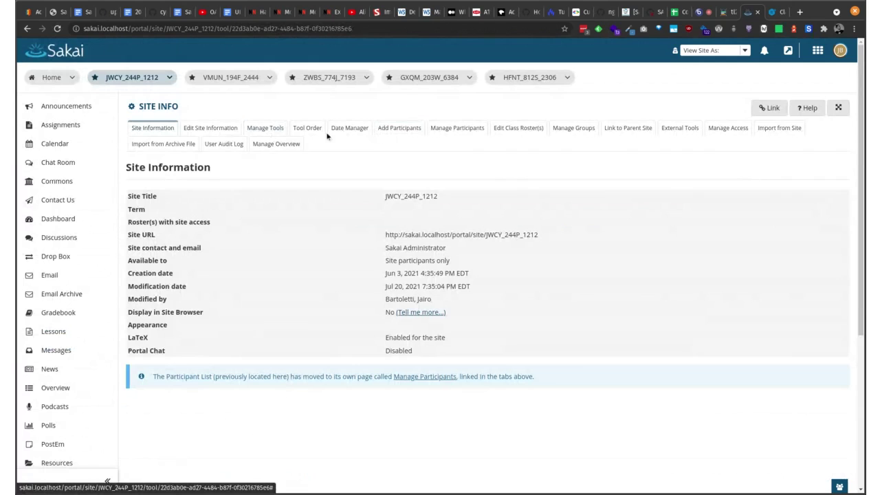
left_click(259, 136)
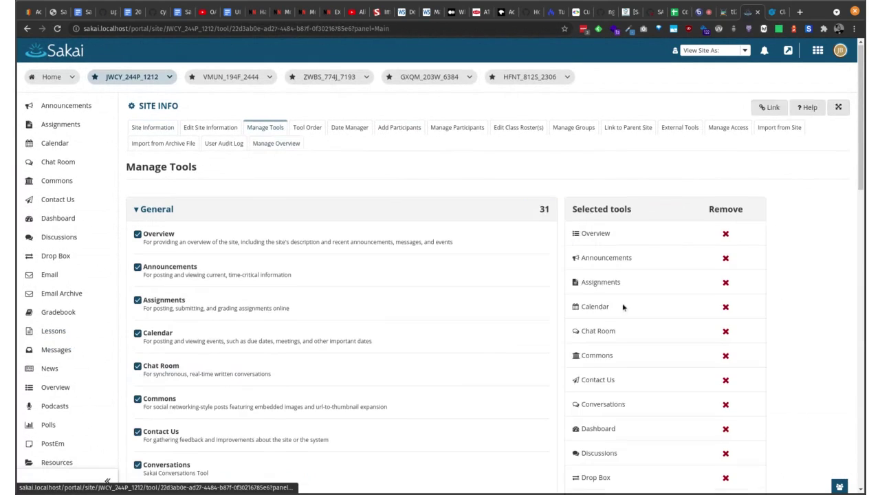
scroll(623, 307, "down", 3)
scroll(624, 311, "down", 8)
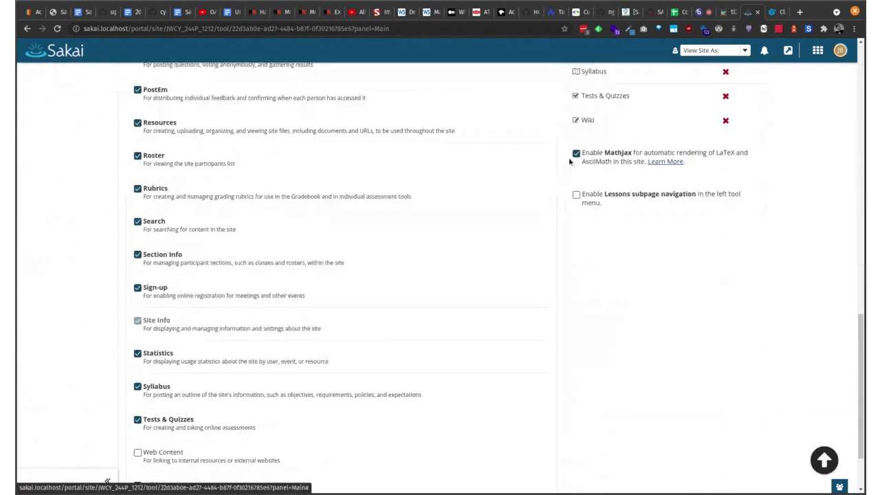
scroll(610, 296, "down", 2)
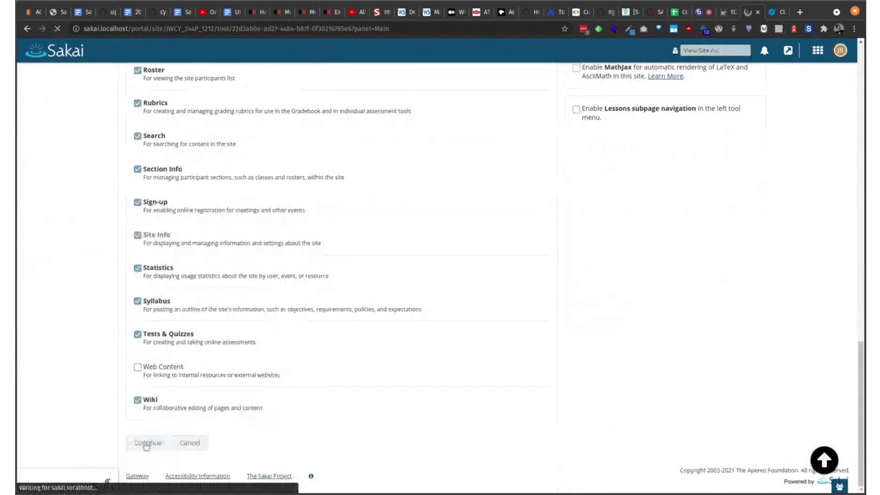
left_click(141, 477)
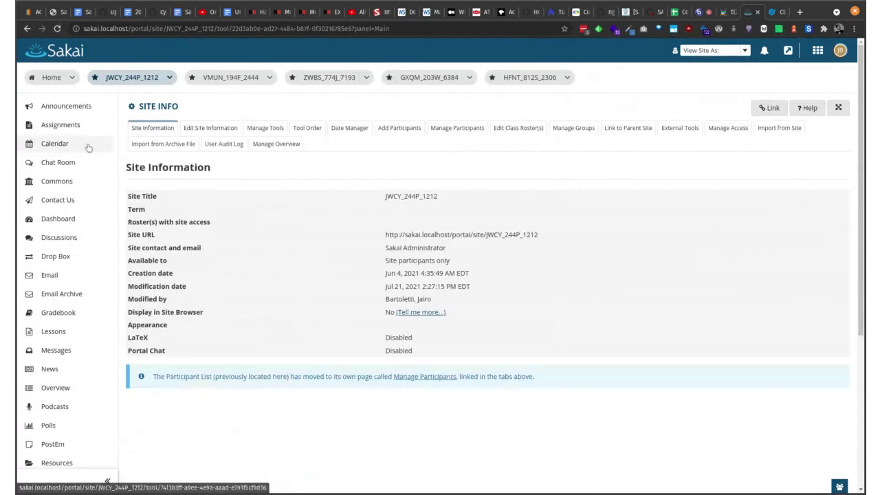
Reopen the asdfasdf announcement and examine how the quadratic formula and $$asdf$$ display with MathJax off
left_click(41, 108)
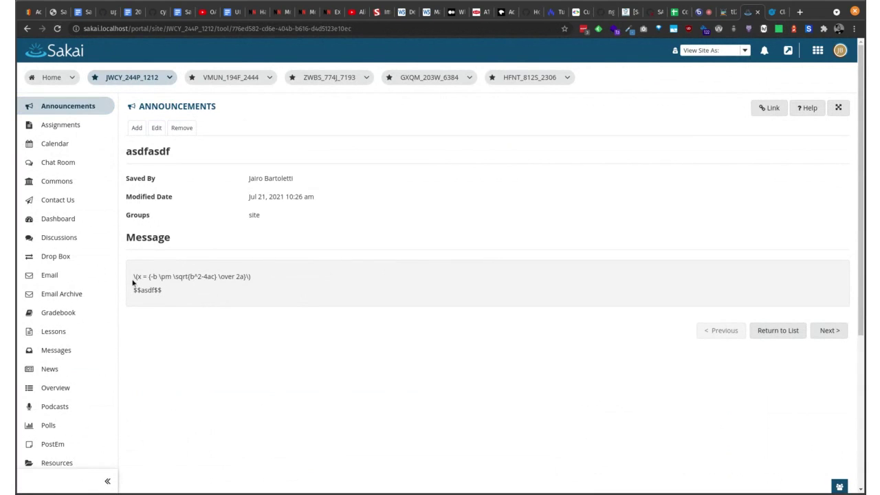
triple_click(262, 275)
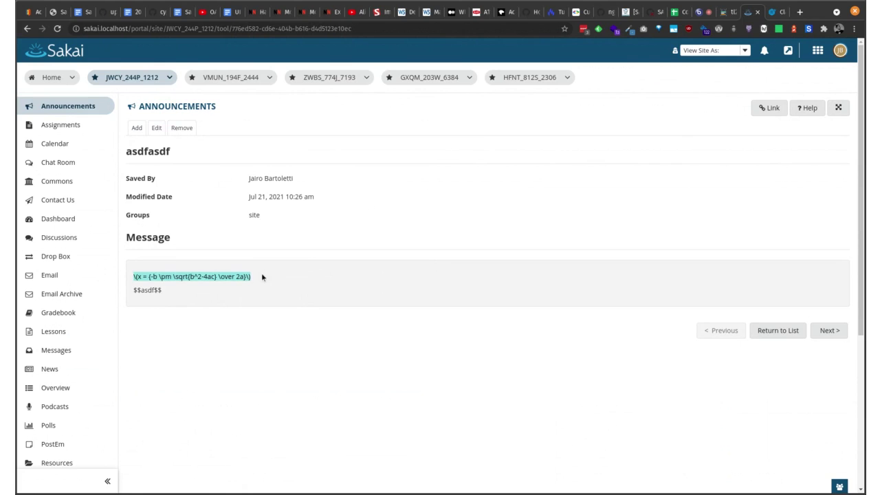
left_click(193, 109)
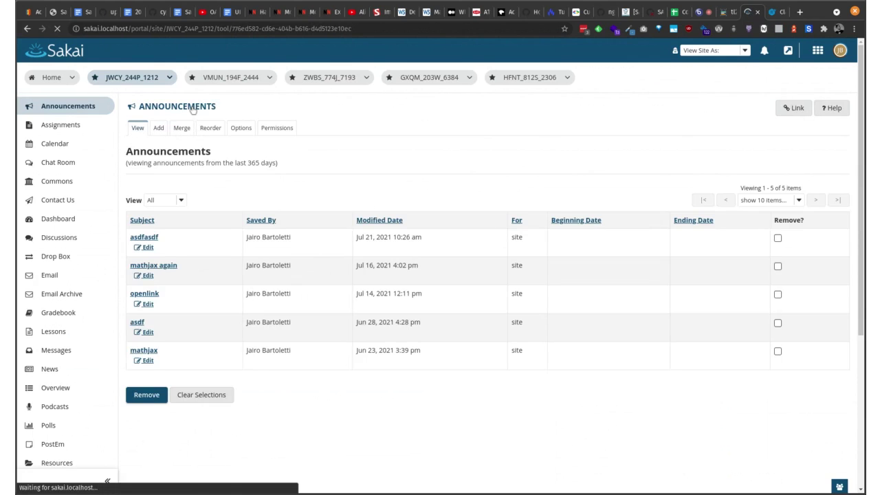
left_click(151, 237)
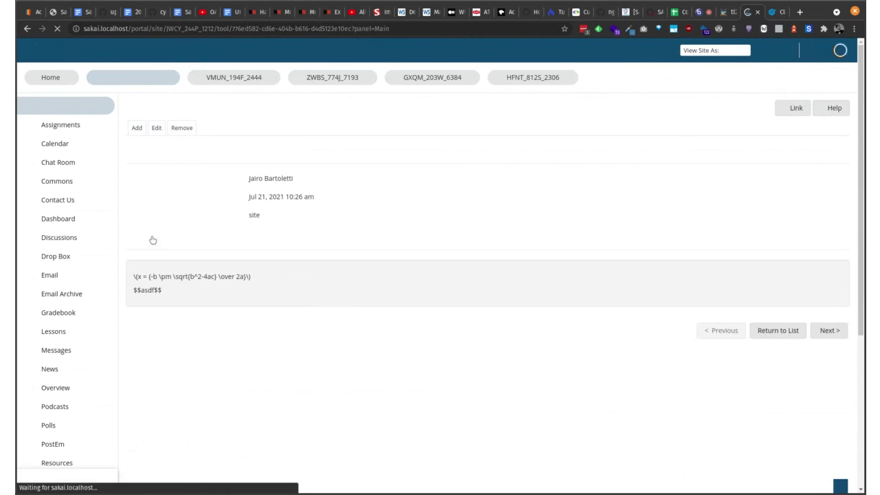
left_click_drag(134, 276, 259, 277)
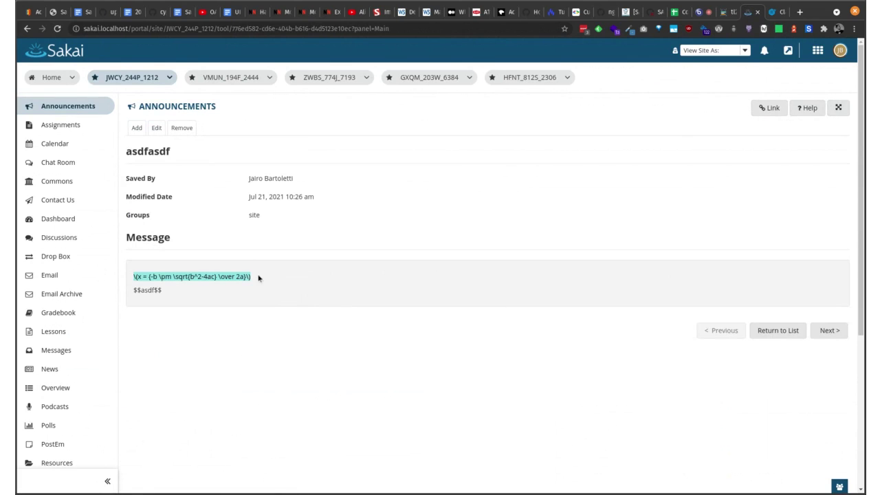
left_click(164, 293)
triple_click(136, 276)
Edit the asdfasdf announcement and replace $$asdf$$ in its body with the CKEditor documentation page address ending in #cfg-toolbarCanCollapse
left_click(157, 128)
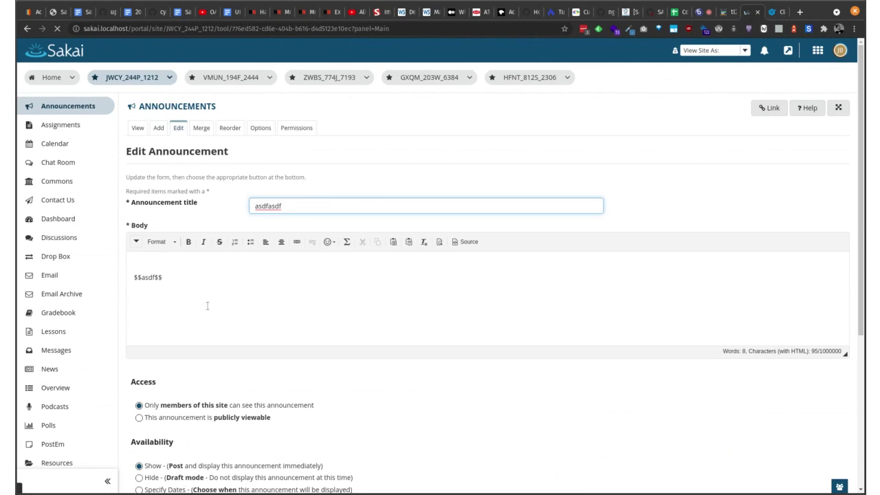
left_click_drag(165, 280, 134, 281)
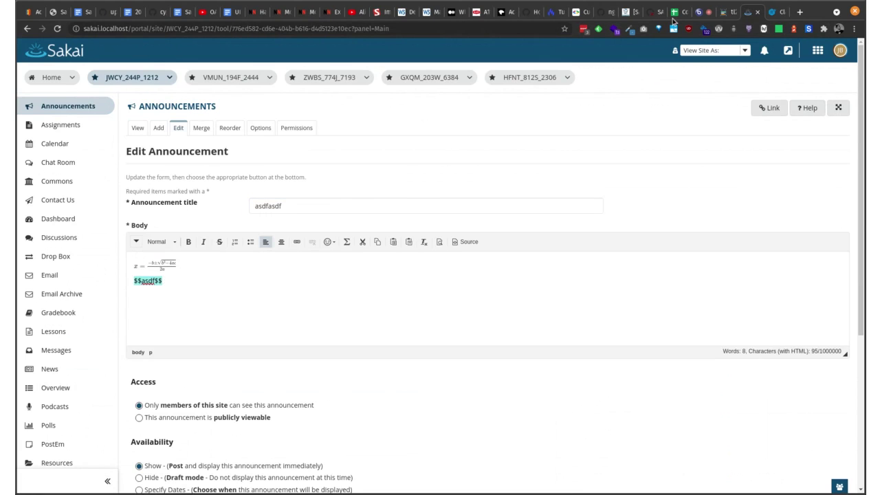
key("ctrl+Tab")
left_click(474, 29)
key("ctrl+c")
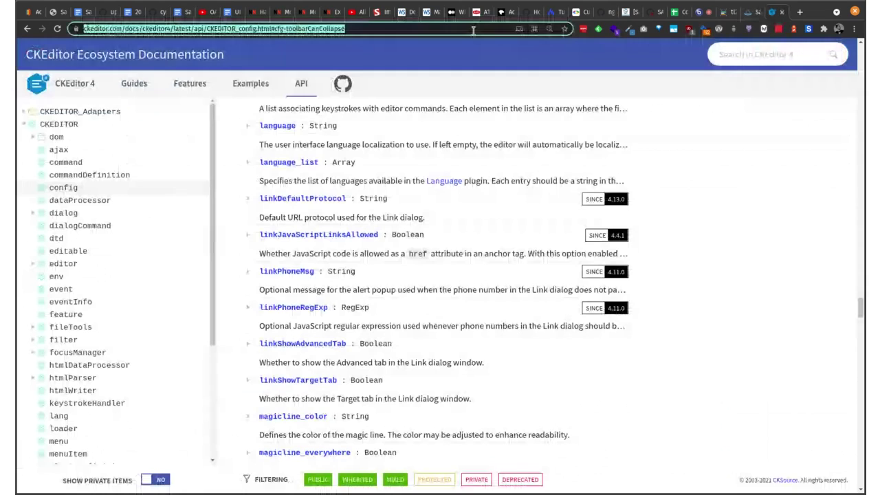
left_click(751, 11)
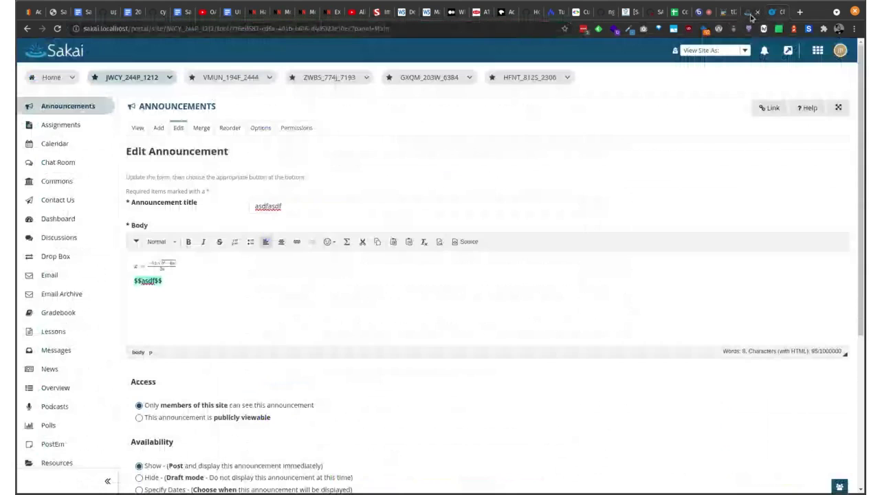
left_click(151, 289)
left_click_drag(164, 280, 133, 281)
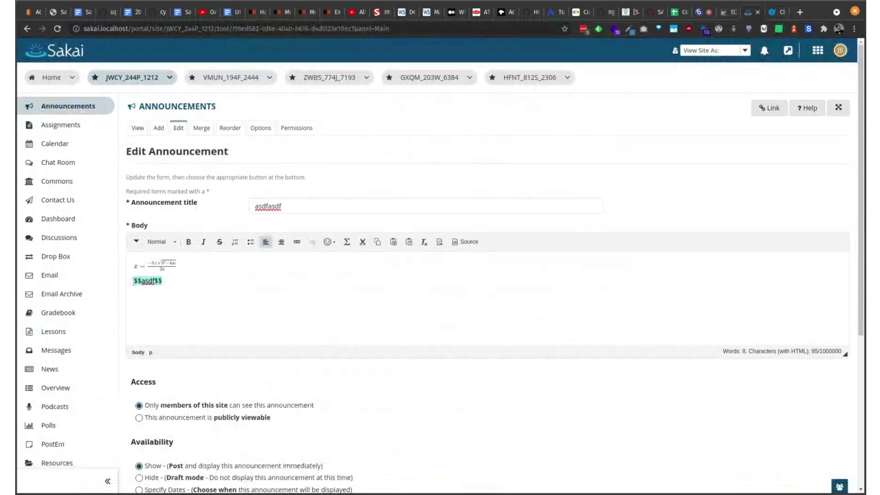
key("ctrl+v")
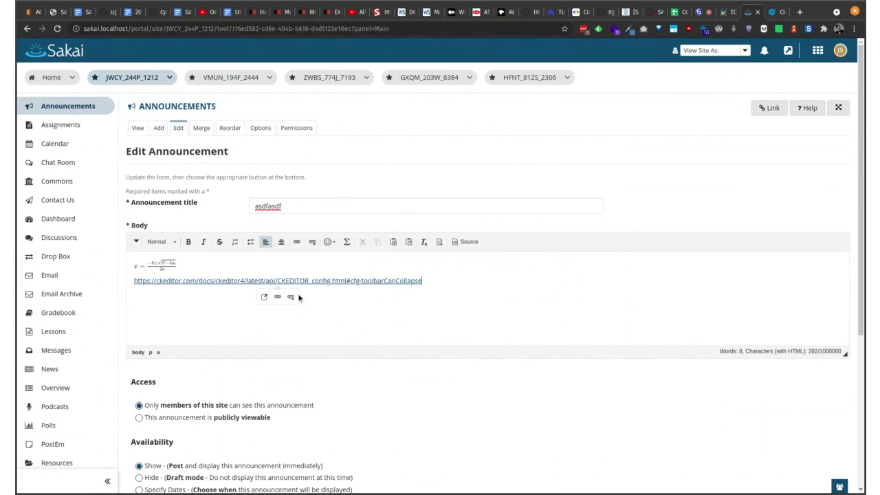
Copy the display text of the documentation link in the announcement body and replace it with asdf
left_click(278, 297)
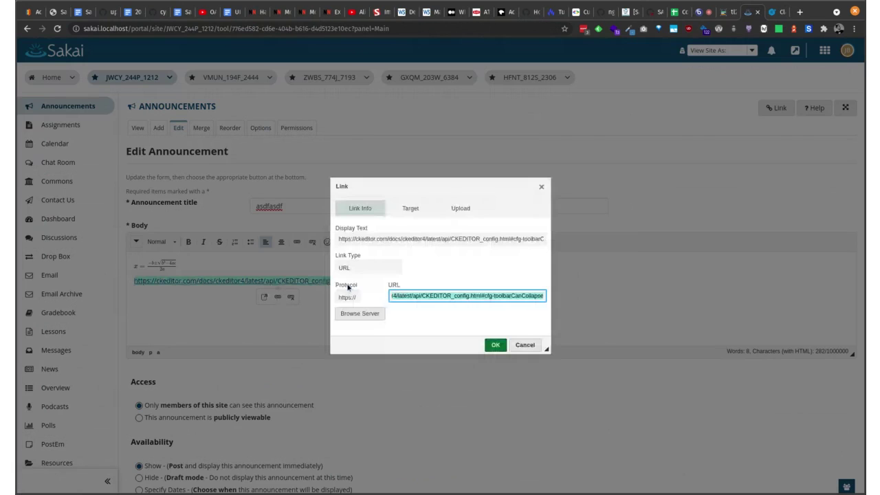
triple_click(389, 239)
key("ctrl+c")
type("asdf")
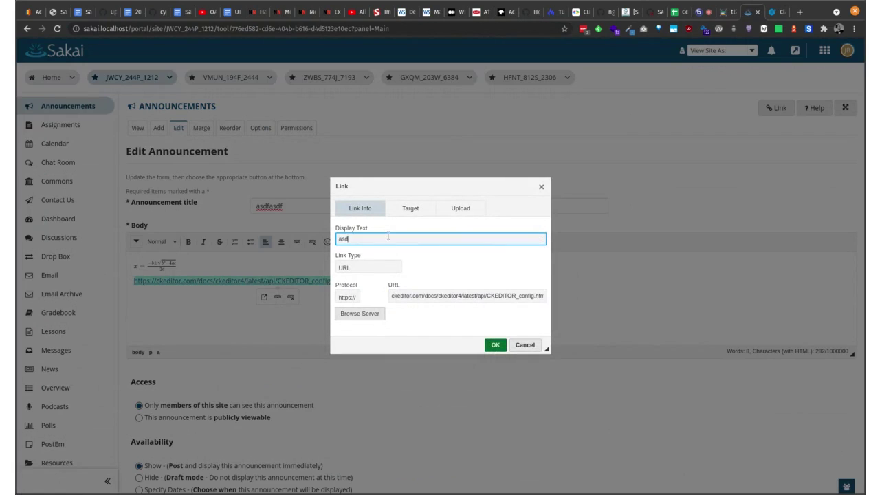
left_click(495, 345)
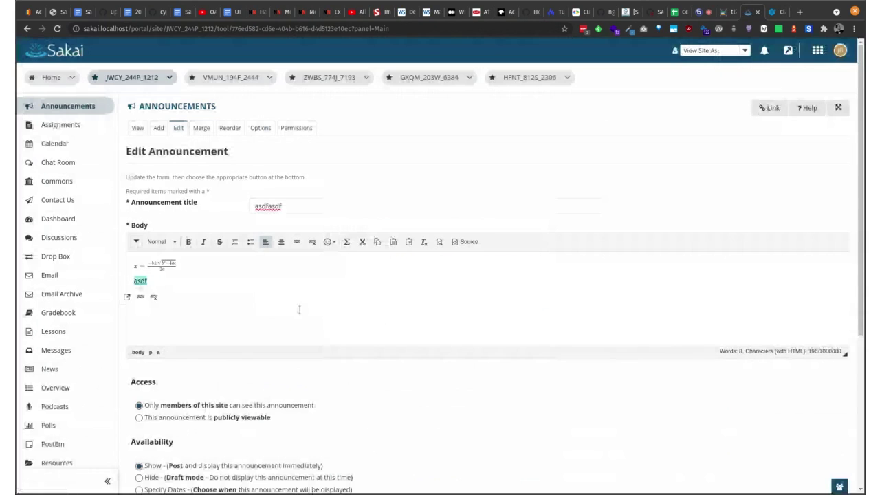
left_click(254, 308)
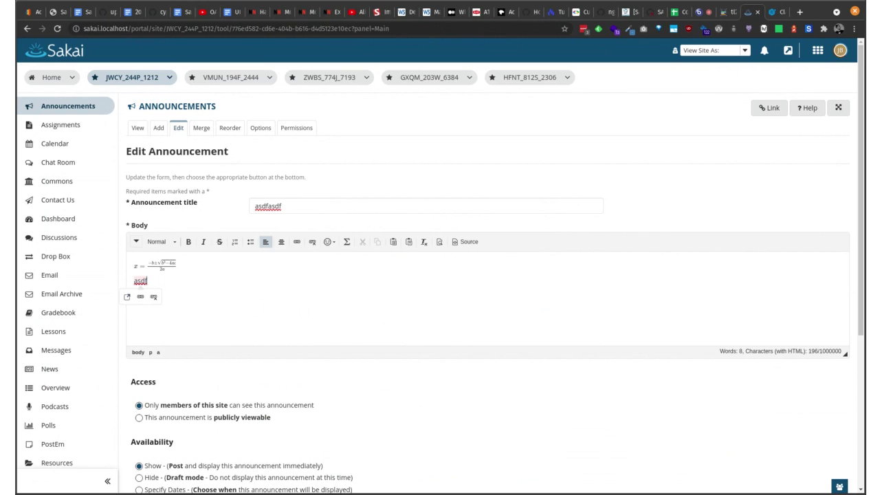
Add the text asdfk on a new line below the asdf link and link it to the copied documentation address
key("Return")
key("ctrl+k")
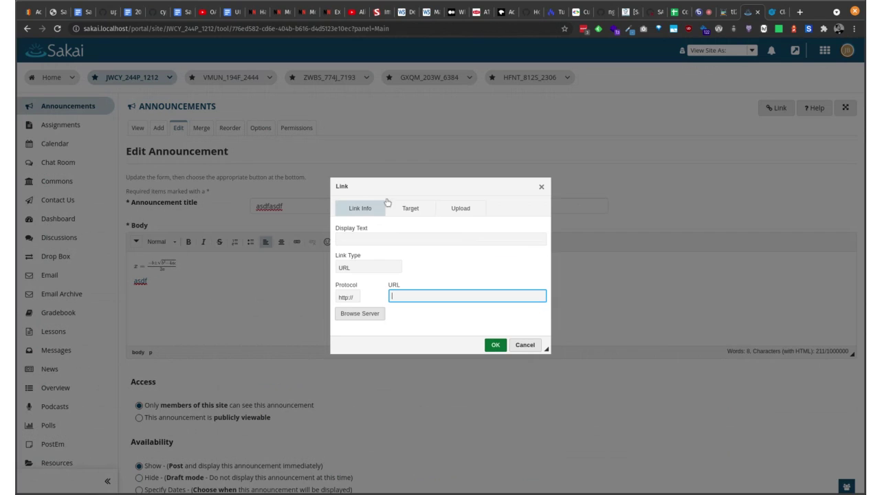
left_click(526, 346)
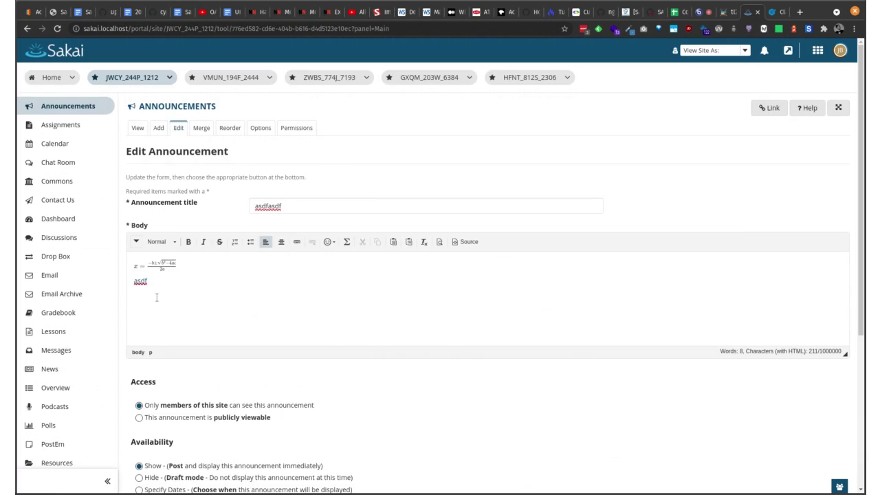
type("asdfk")
key("shift+Left")
key("shift+Left")
key("shift+Left")
key("shift+Left")
key("shift+Left")
key("ctrl+k")
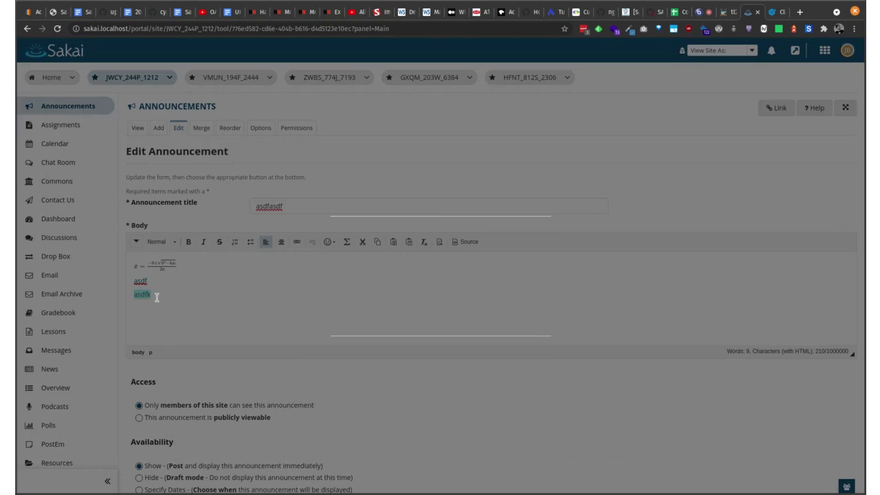
key("ctrl+v")
key("Return")
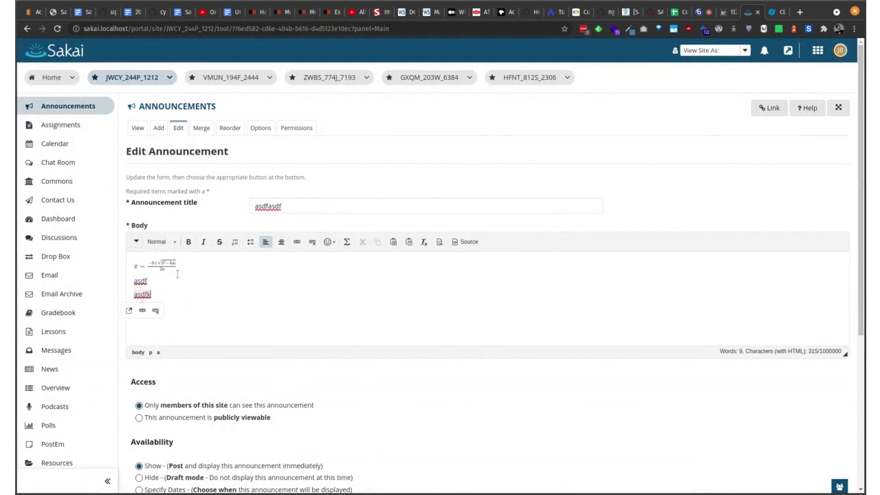
Undo and redo the linking of asdfk, and start a new line below it
key("ctrl+z")
key("ctrl+y")
key("Return")
scroll(68, 369, "down", 3)
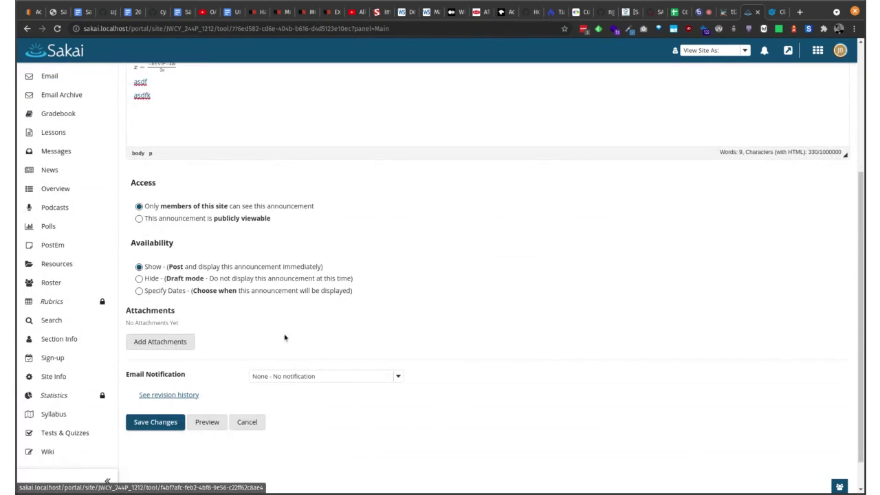
scroll(334, 319, "up", 3)
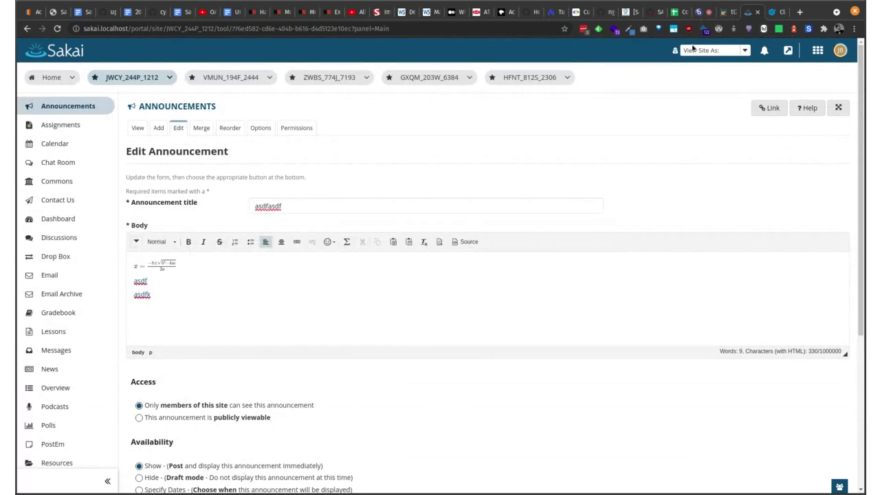
left_click(703, 11)
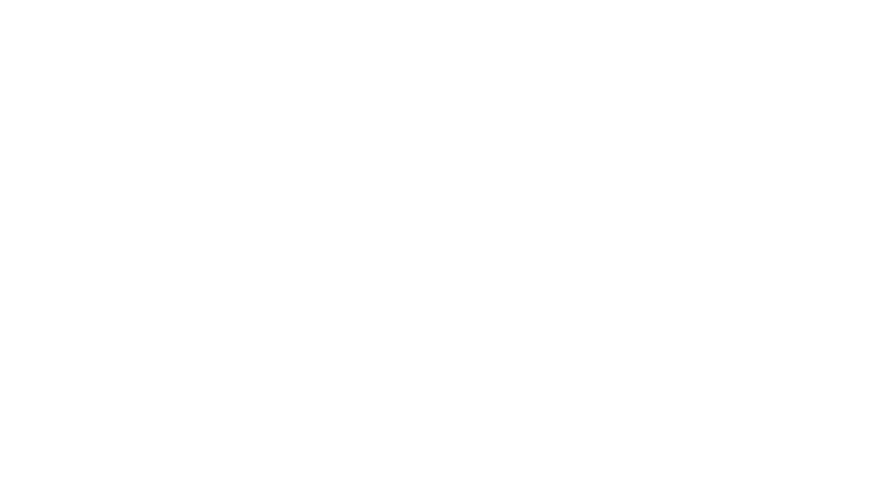